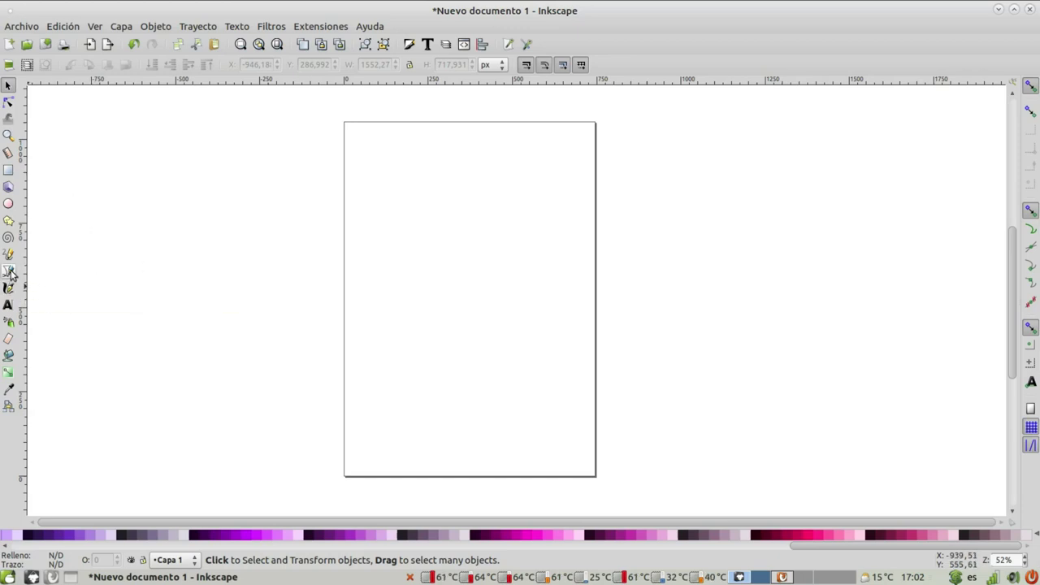
Step: Select the Bézier (Pen) tool on the blank new document
left_click(8, 272)
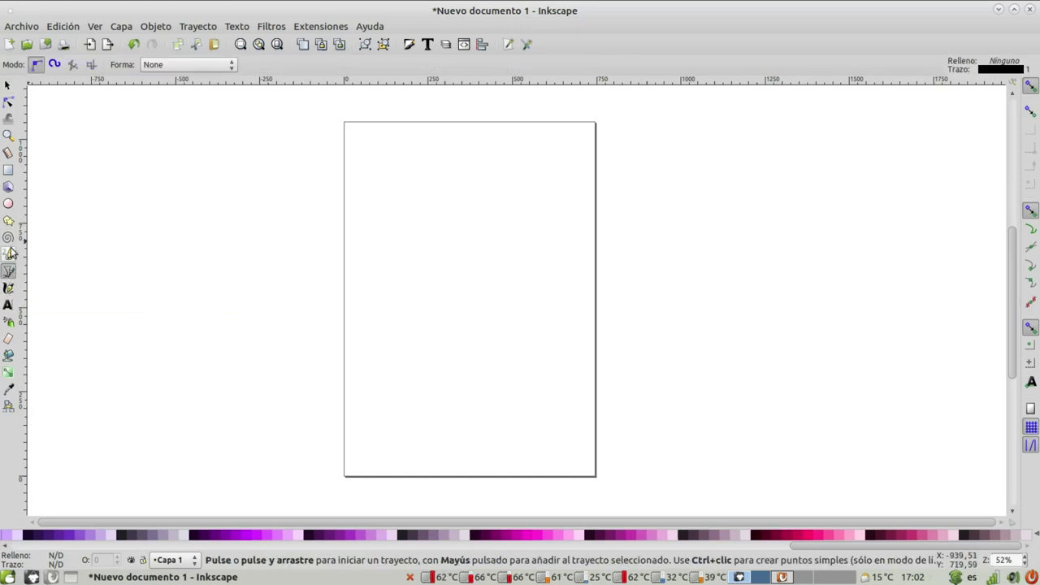
Step: Draw a closed freehand wavy blob with the Pencil, just left of the page
left_click(8, 254)
mouse_move(261, 193)
left_mouse_down()
mouse_move(248, 223)
mouse_move(318, 300)
mouse_move(298, 209)
mouse_move(260, 194)
left_mouse_up()
left_click(261, 195)
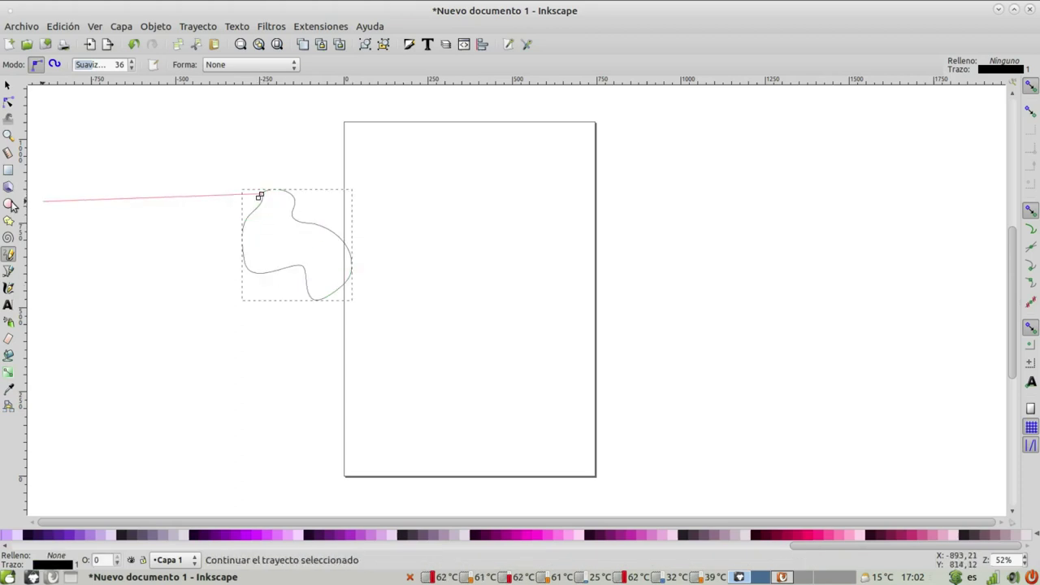
left_click(262, 197)
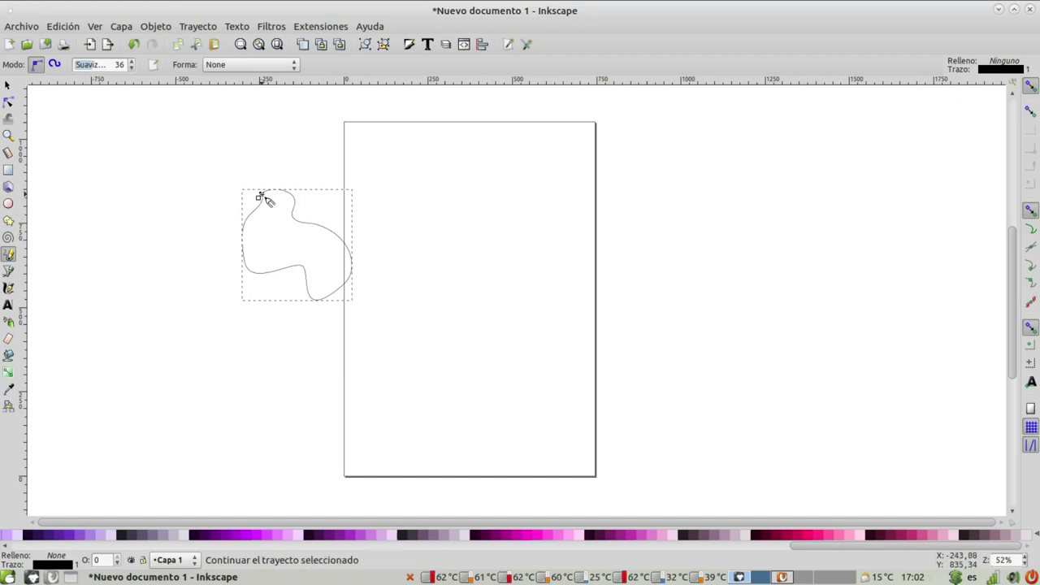
key("Escape")
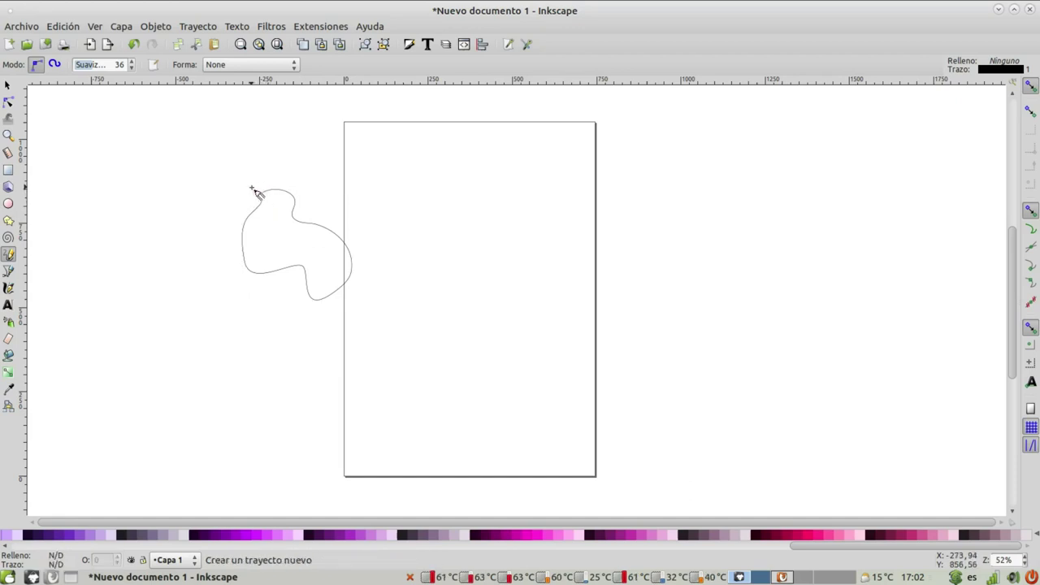
Step: Inspect the blob's smooth nodes with the Node tool and zoom out
scroll(255, 187, "up", 5)
left_click(7, 103)
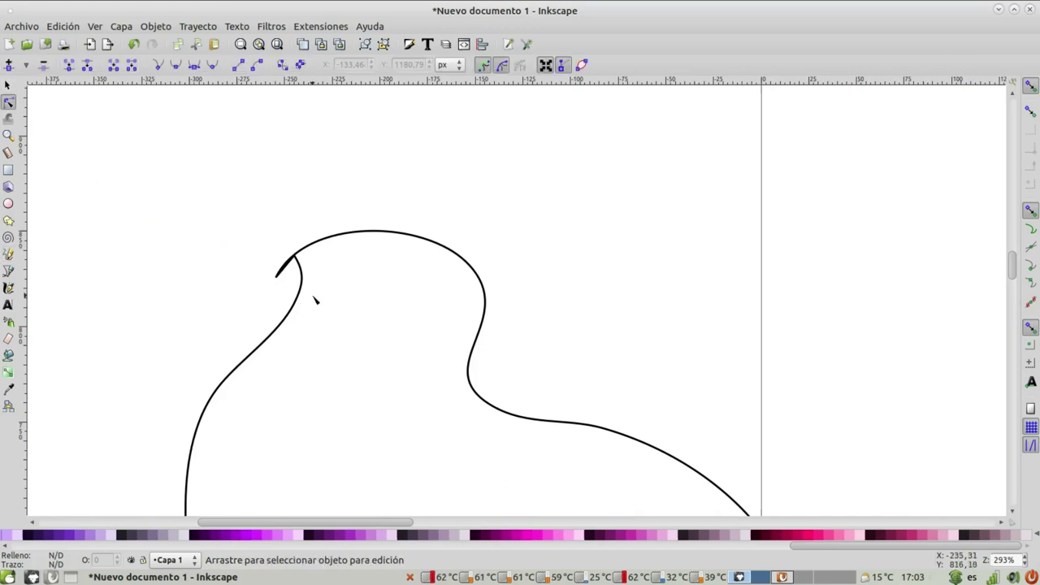
left_click(302, 268)
scroll(322, 285, "down", 1)
scroll(323, 285, "down", 3)
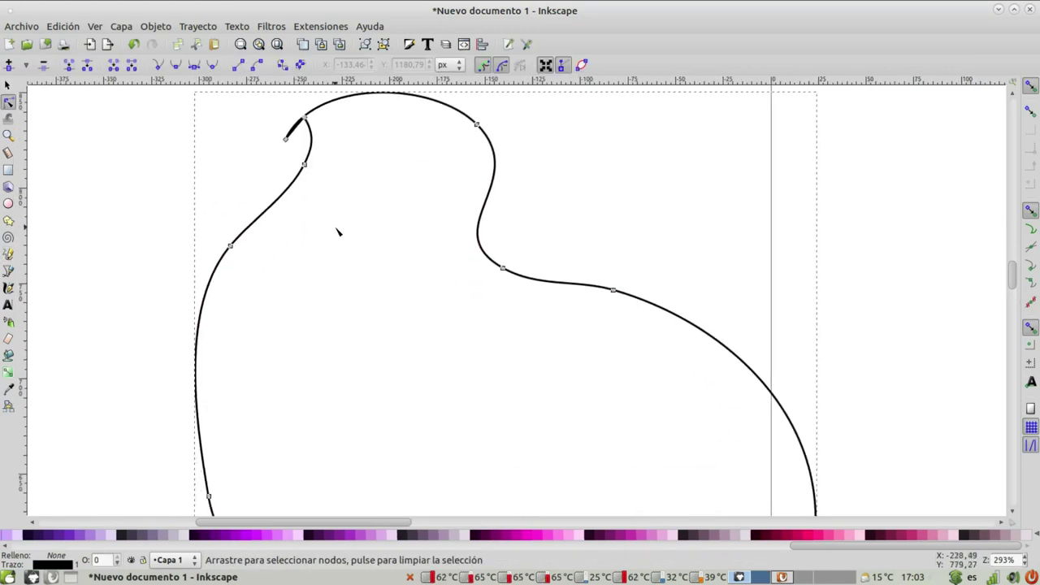
scroll(339, 230, "down", 3, "ctrl")
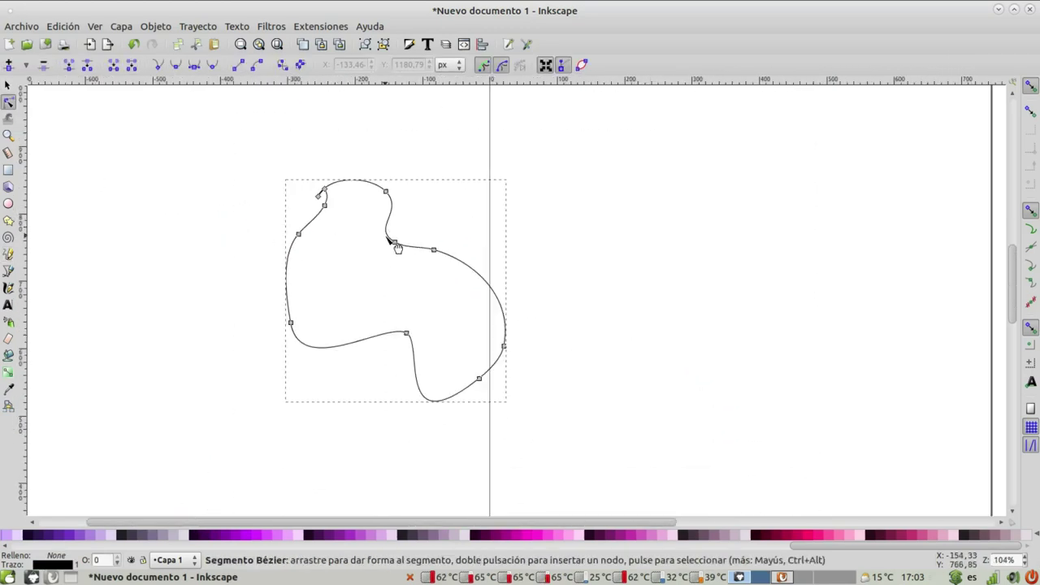
left_click(8, 204)
Step: Draw an ellipse styled with magenta fill and a thick black stroke, set to Whole ellipse
left_click_drag(185, 187, 195, 203)
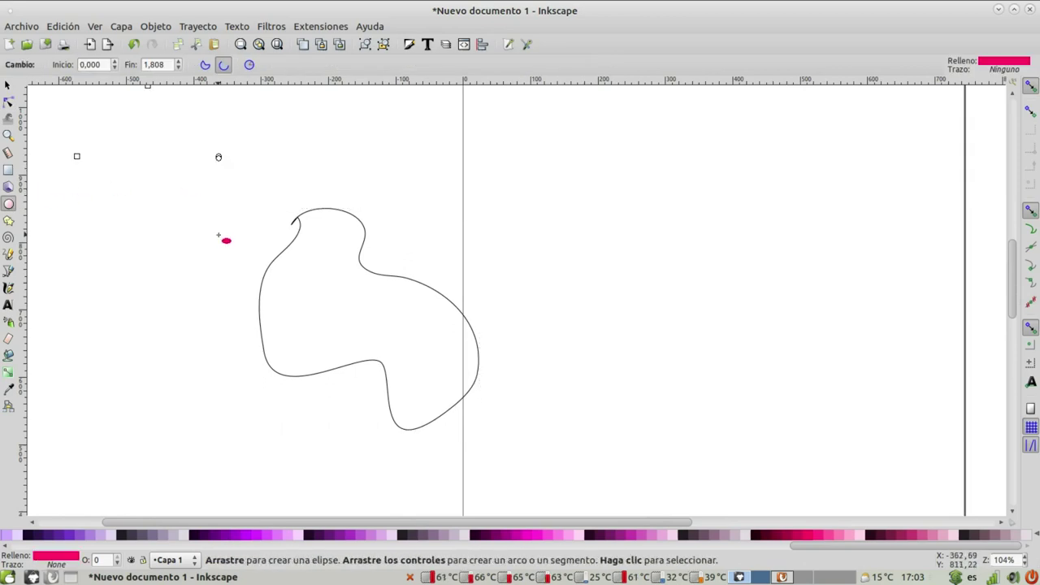
scroll(159, 235, "up", 2)
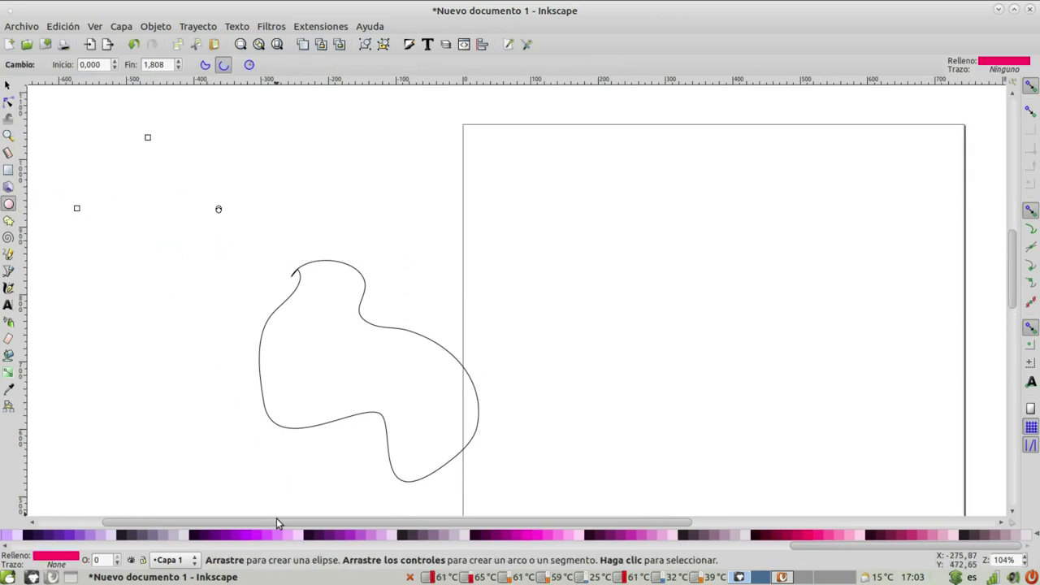
left_click(543, 536)
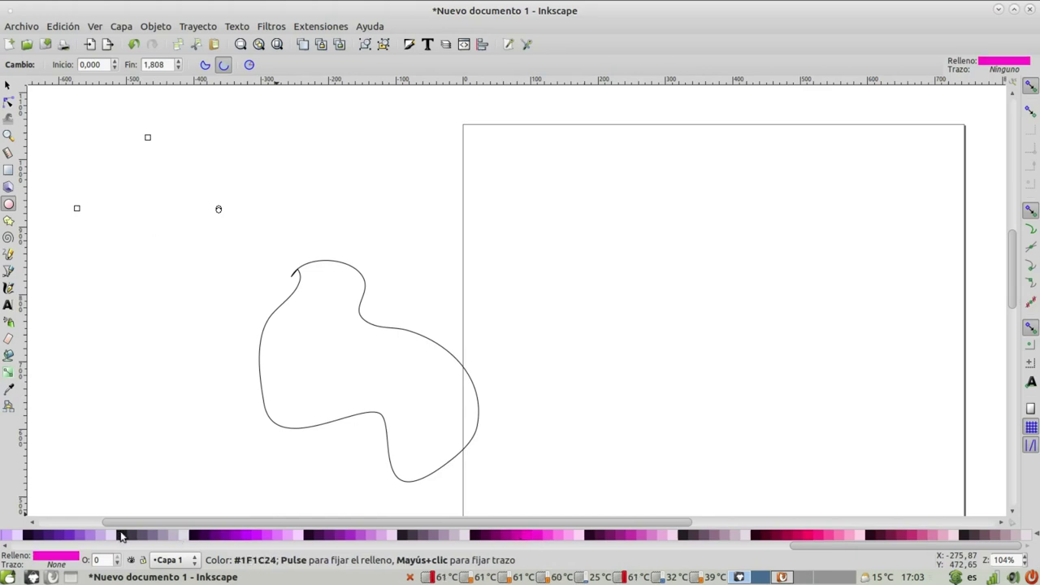
left_click(121, 537, "shift")
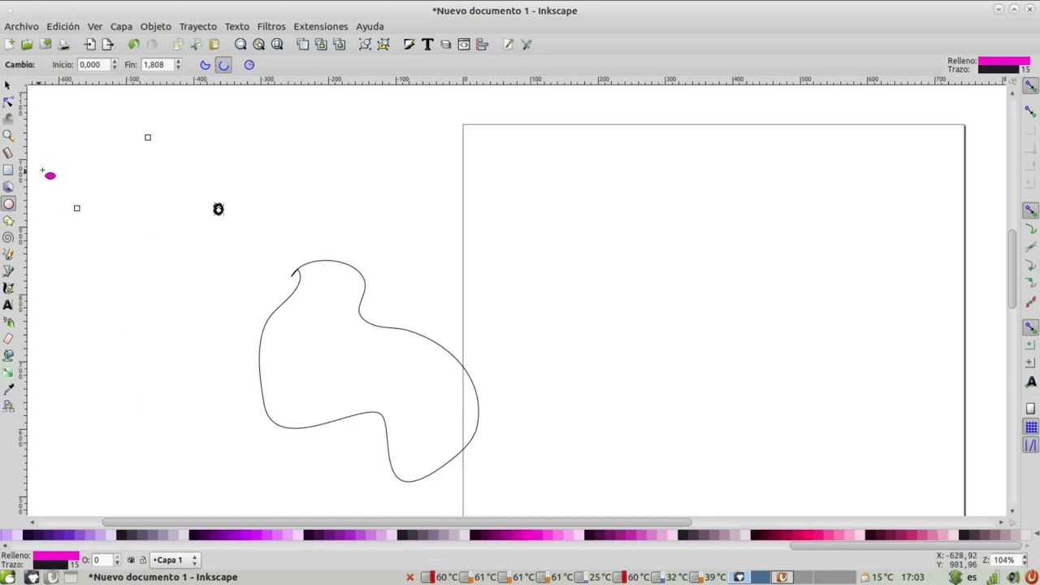
left_click(249, 65)
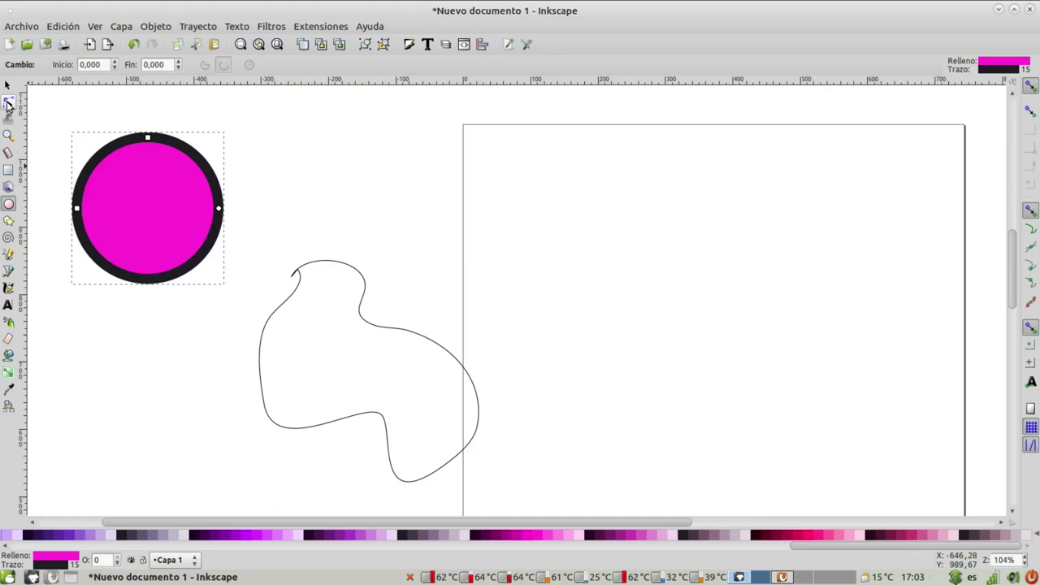
Step: Drag the circle's handles with the Node tool to cut a slice from its top right
left_click(8, 103)
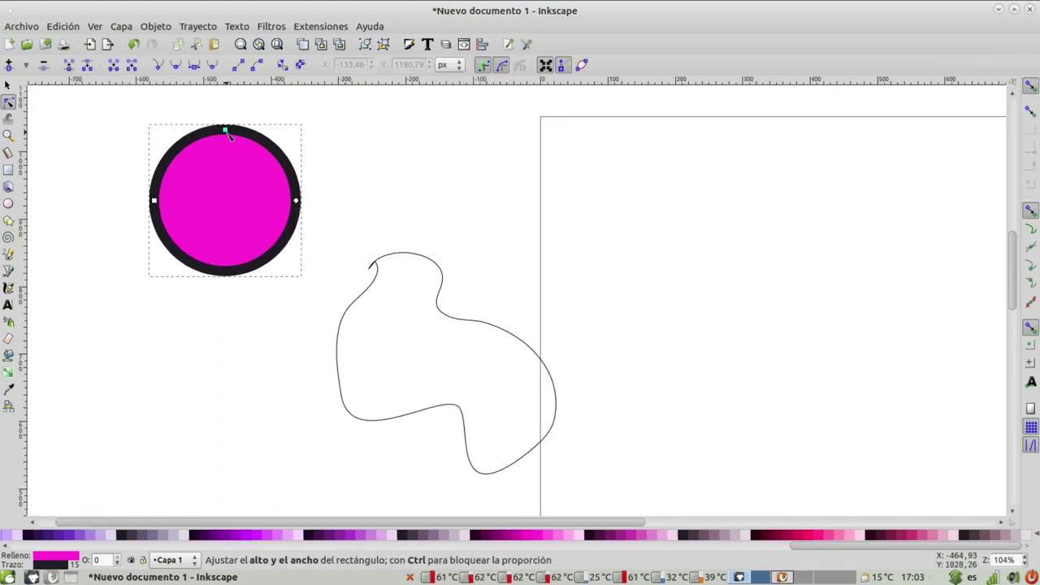
left_click_drag(228, 133, 229, 132)
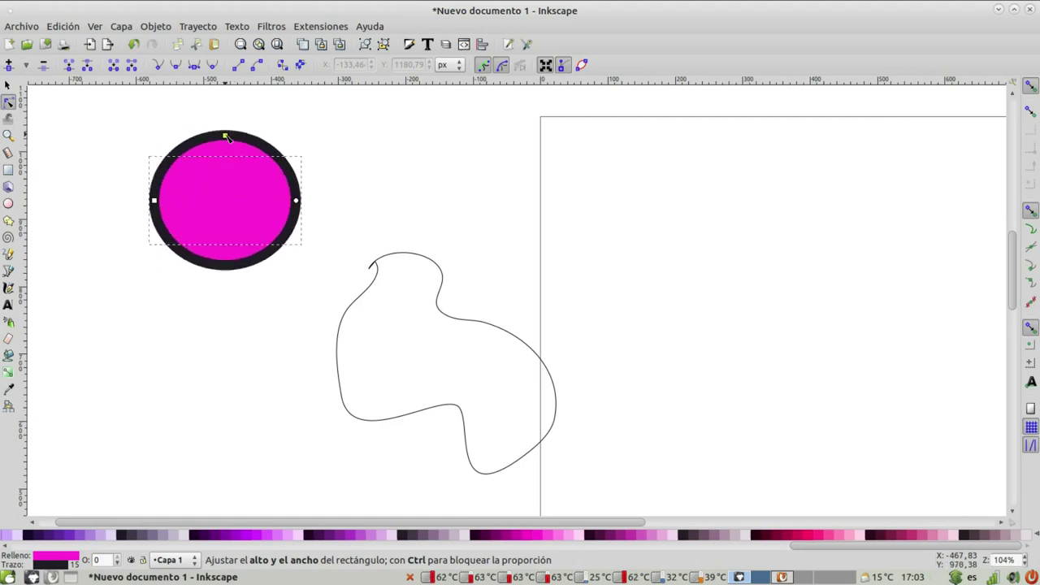
mouse_move(155, 199)
left_mouse_down()
mouse_move(172, 199)
mouse_move(154, 200)
left_mouse_up()
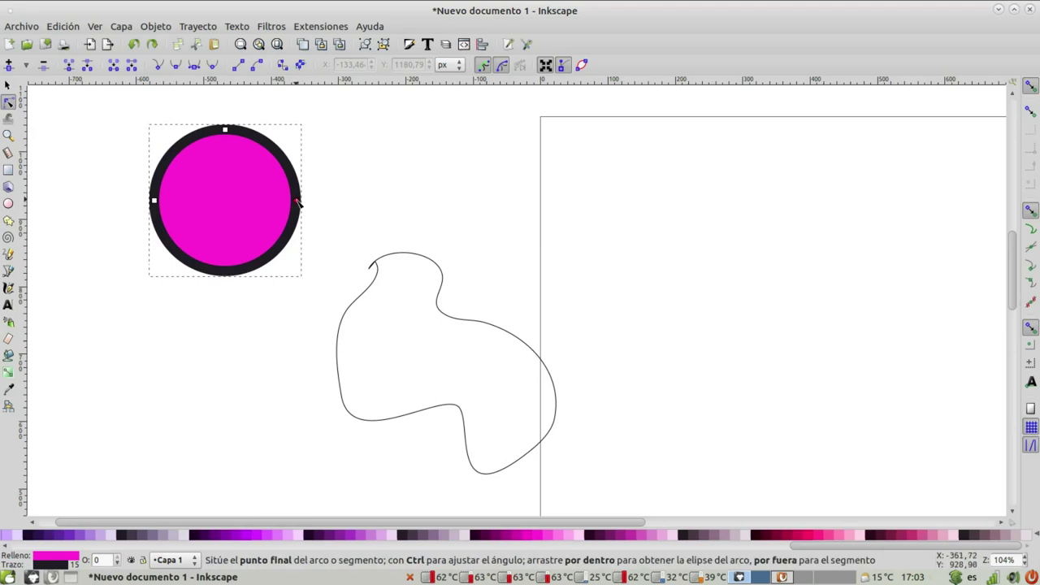
left_click_drag(296, 203, 209, 199)
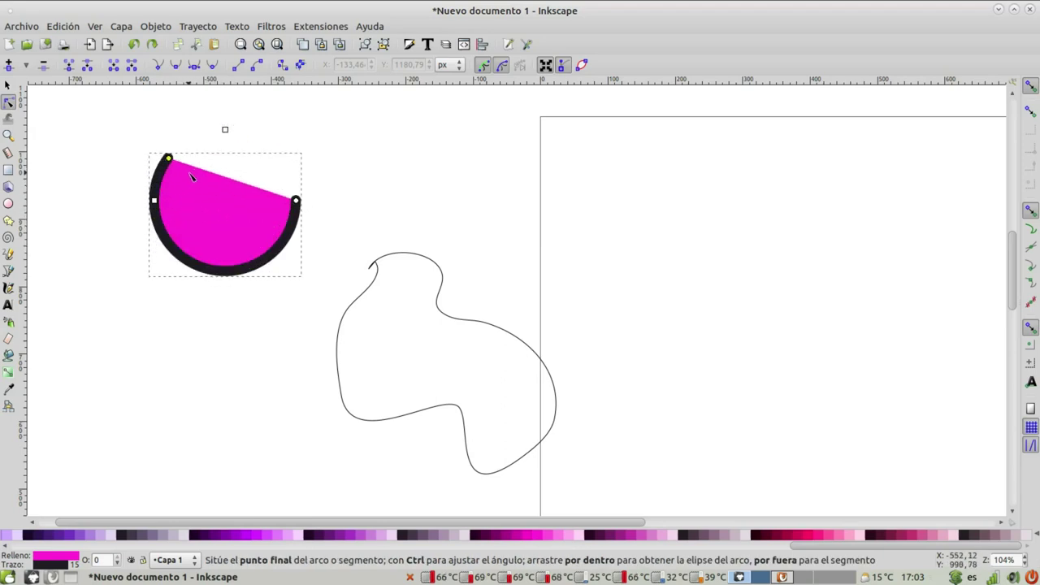
mouse_move(209, 199)
left_mouse_down()
mouse_move(216, 118)
mouse_move(160, 210)
mouse_move(111, 133)
mouse_move(139, 293)
mouse_move(135, 199)
mouse_move(151, 251)
mouse_move(200, 290)
mouse_move(225, 293)
mouse_move(217, 203)
mouse_move(232, 200)
left_mouse_up()
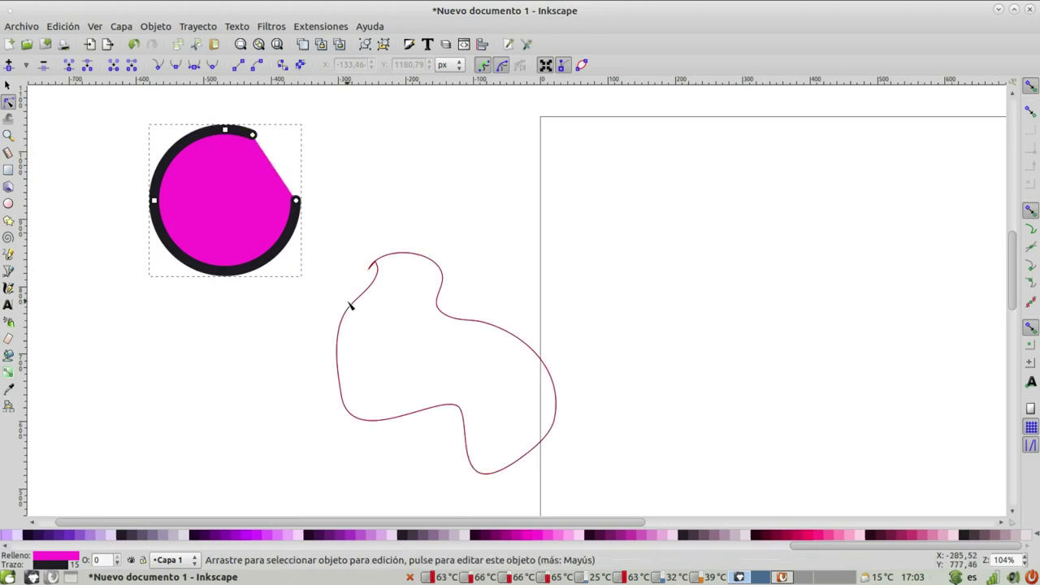
Step: Zoom in on the blob's top-left corner and delete the extra node there
left_click(350, 304)
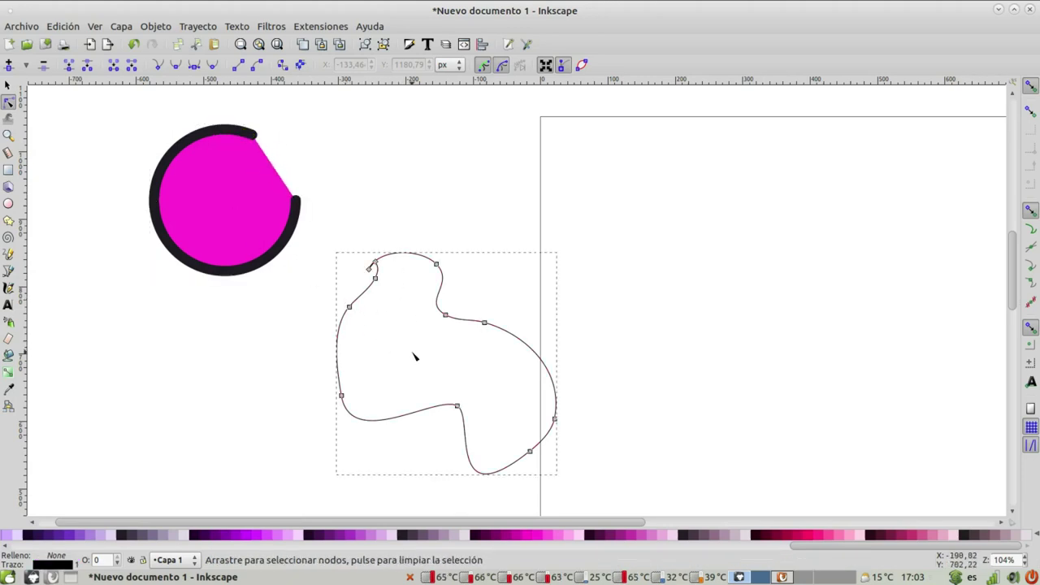
scroll(369, 278, "up", 3, "ctrl")
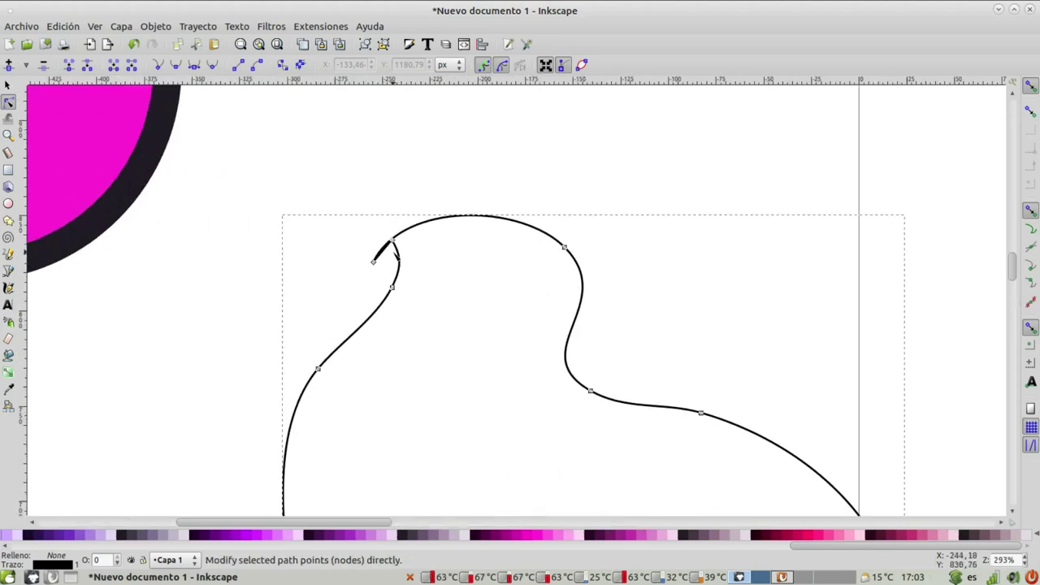
left_click_drag(390, 237, 400, 259)
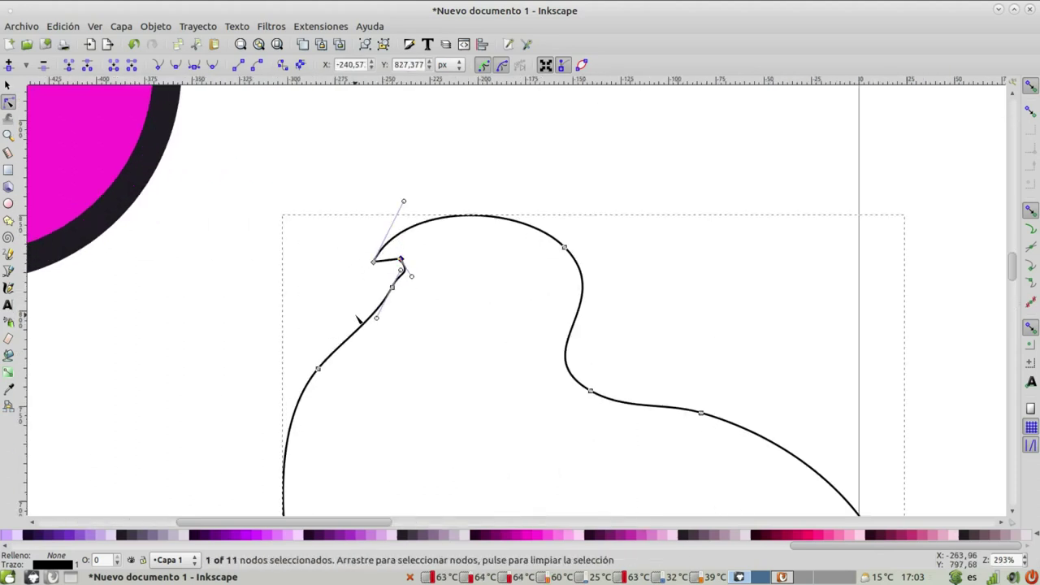
scroll(374, 284, "up", 1, "ctrl")
scroll(430, 337, "up", 1, "ctrl")
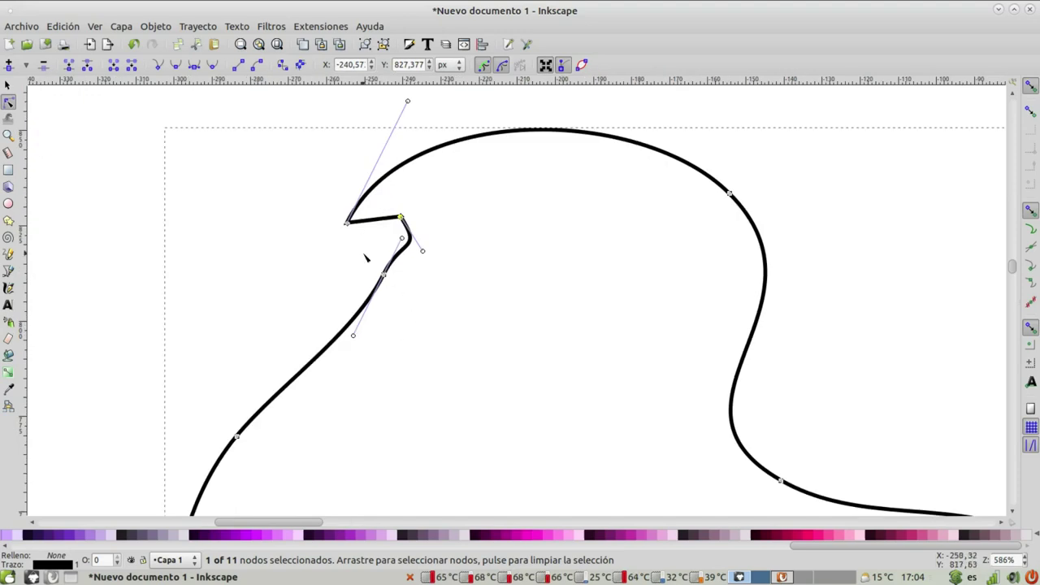
left_click(388, 229)
left_click_drag(424, 182, 396, 230)
key("Delete")
Step: Drag the corner's nodes and handles into a sharp, curling wave-crest hook
mouse_move(426, 209)
left_mouse_down()
mouse_move(326, 262)
mouse_move(380, 358)
left_mouse_up()
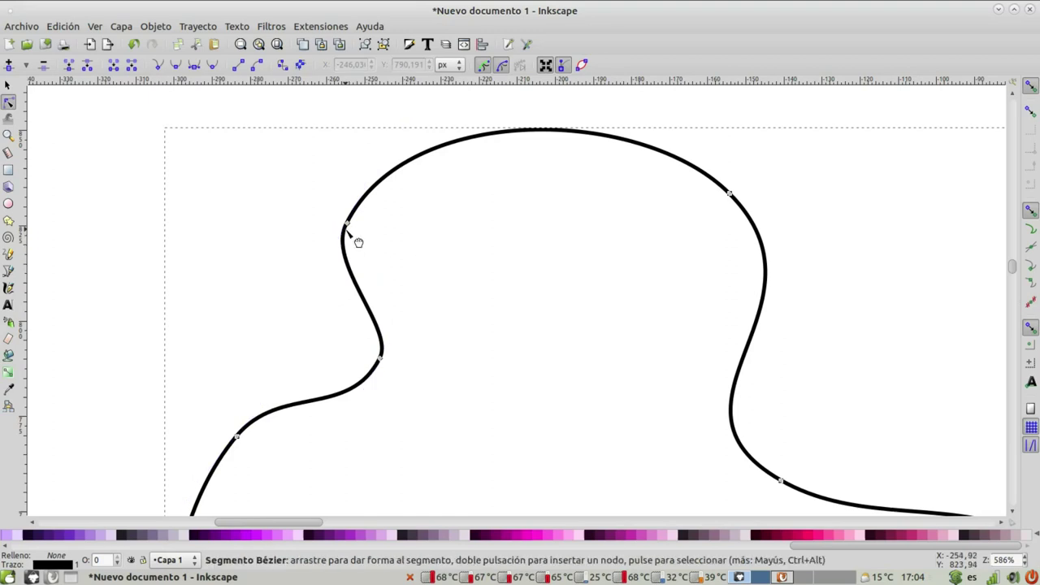
left_click_drag(347, 224, 335, 202)
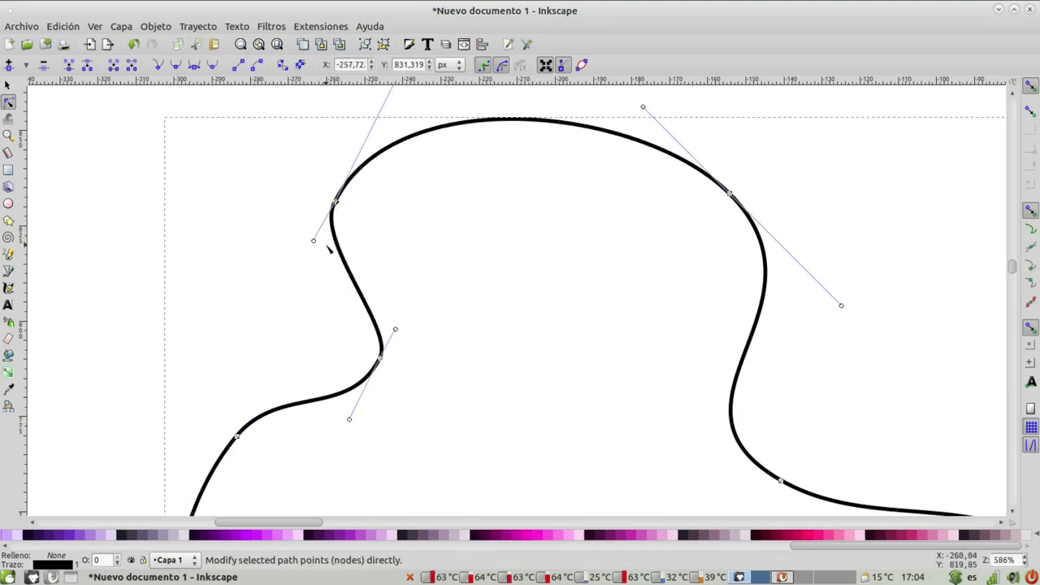
mouse_move(314, 240)
left_mouse_down()
mouse_move(394, 203)
mouse_move(384, 226)
mouse_move(461, 104)
left_mouse_up()
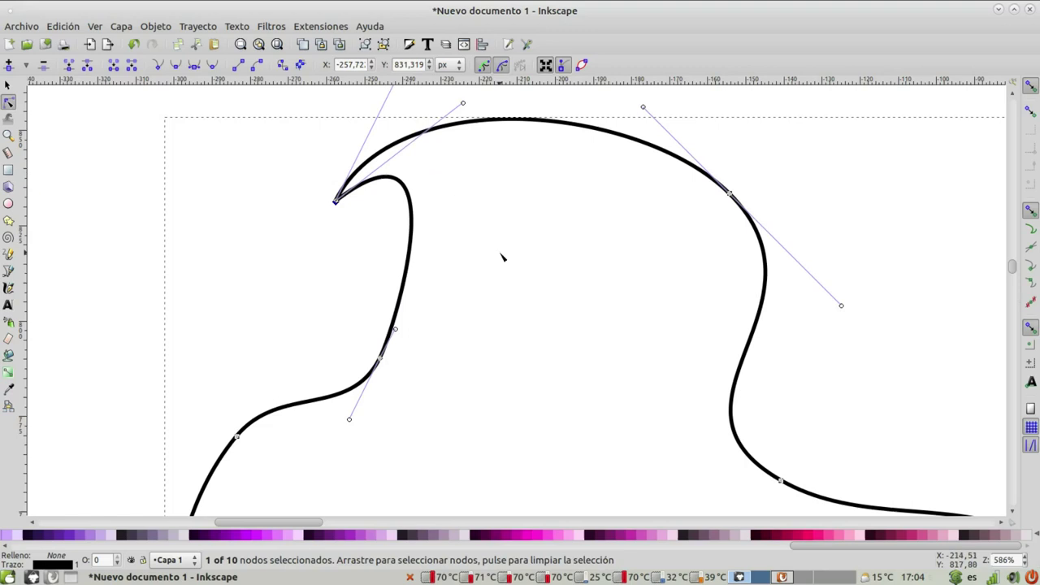
scroll(488, 244, "right", 3)
Step: Make the node below the hook symmetric and pull its handles into a rounder, deeper curl
left_click(381, 348)
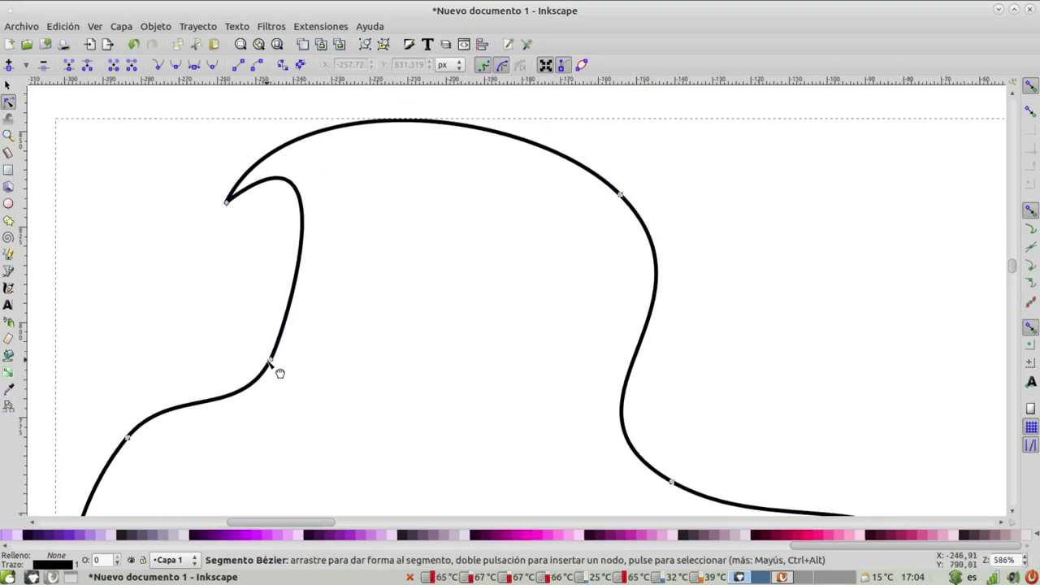
mouse_move(270, 361)
left_mouse_down()
mouse_move(355, 351)
mouse_move(366, 302)
mouse_move(376, 302)
left_mouse_up()
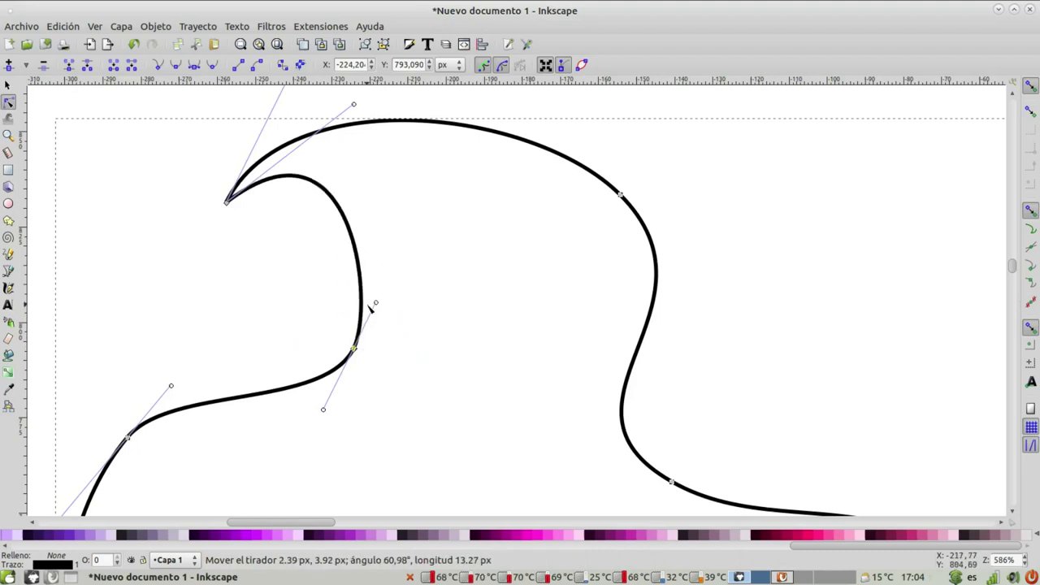
left_click_drag(323, 409, 359, 419)
key("Escape")
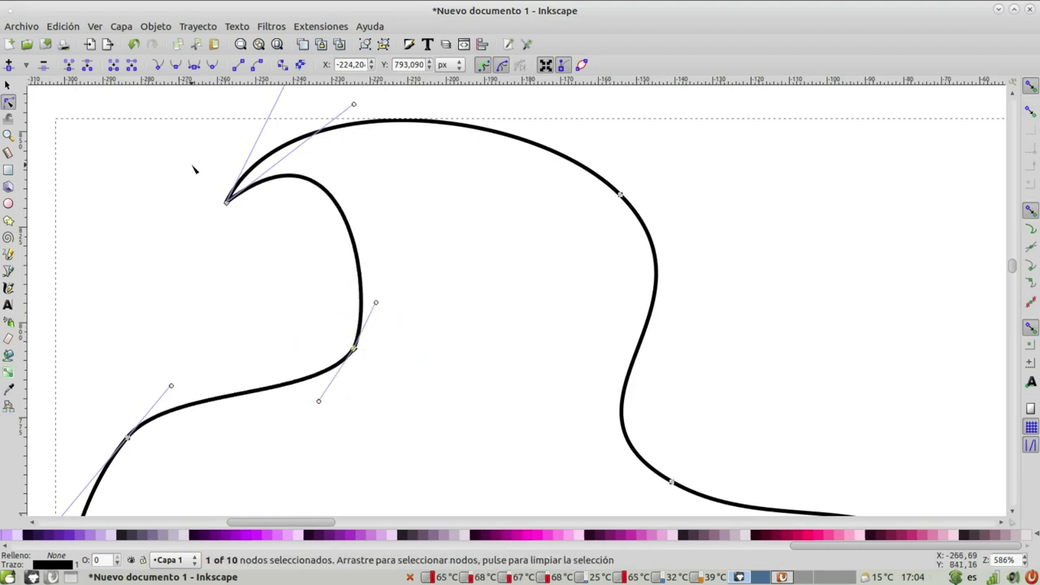
left_click(194, 67)
mouse_move(376, 302)
left_mouse_down()
mouse_move(394, 309)
mouse_move(419, 287)
mouse_move(369, 285)
left_mouse_up()
mouse_move(300, 406)
left_mouse_down()
mouse_move(336, 425)
mouse_move(328, 386)
left_mouse_up()
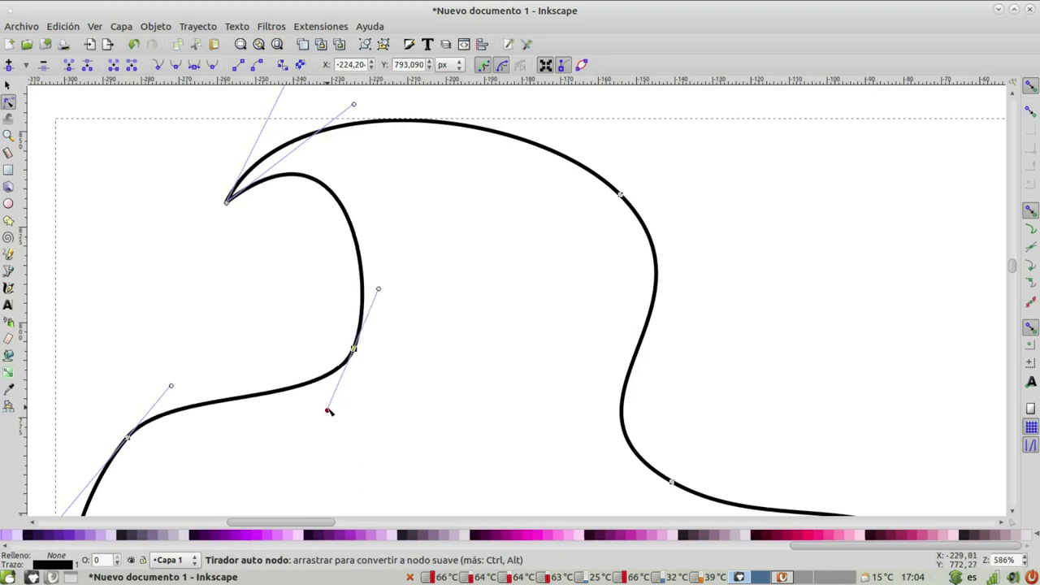
left_click_drag(389, 292, 493, 264)
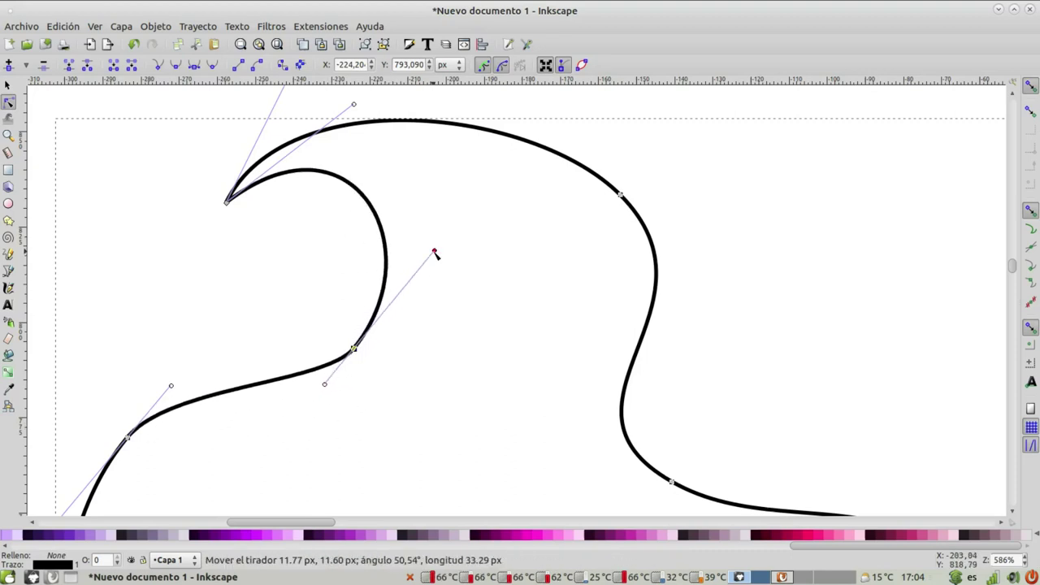
scroll(220, 232, "down", 3, "ctrl")
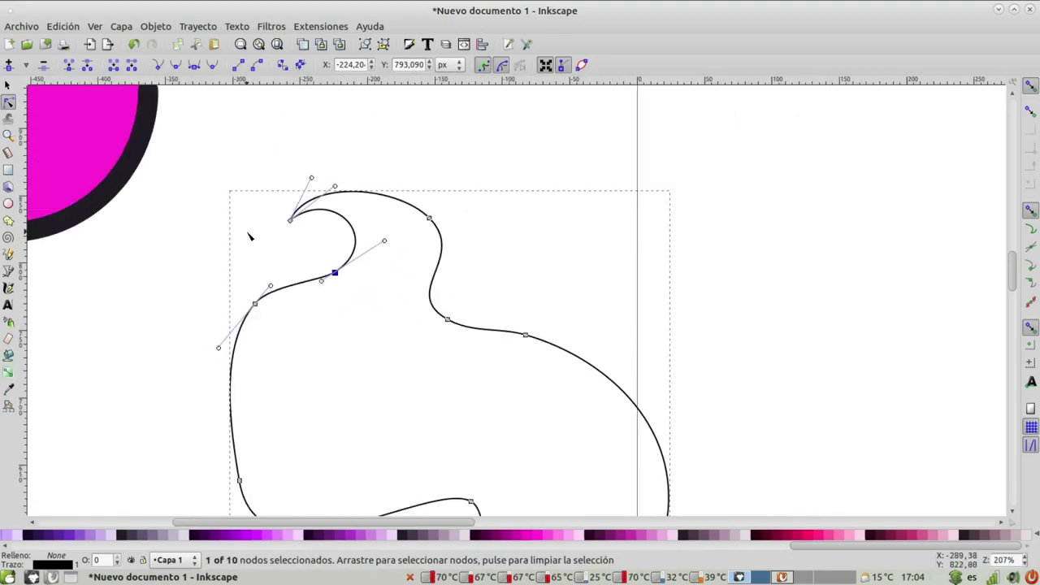
left_click_drag(249, 233, 454, 316)
Step: Convert the magenta arc to a path with Objeto a trayecto and set its fill to none
left_click(330, 279)
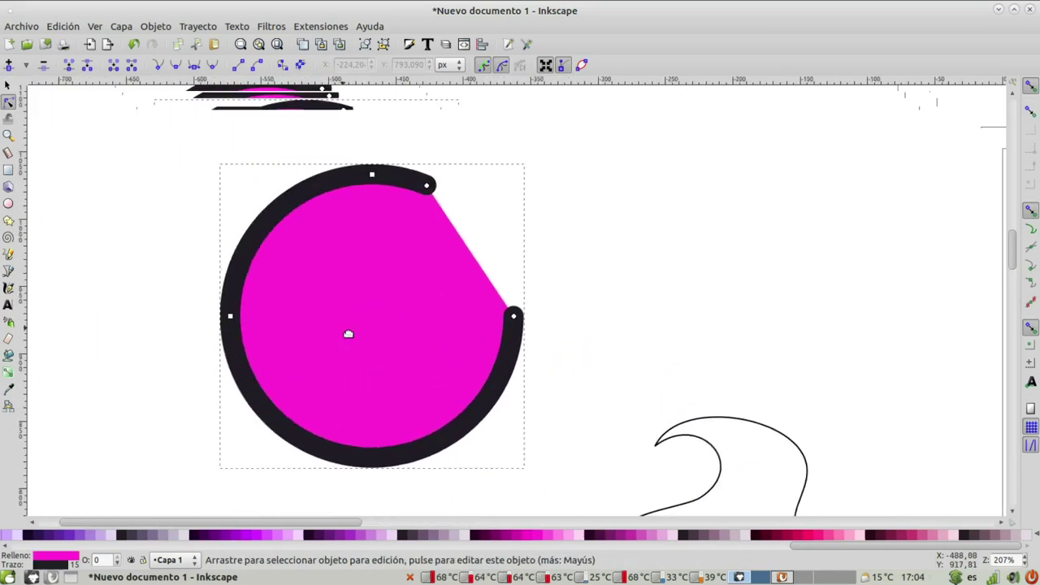
left_click_drag(339, 272, 329, 256)
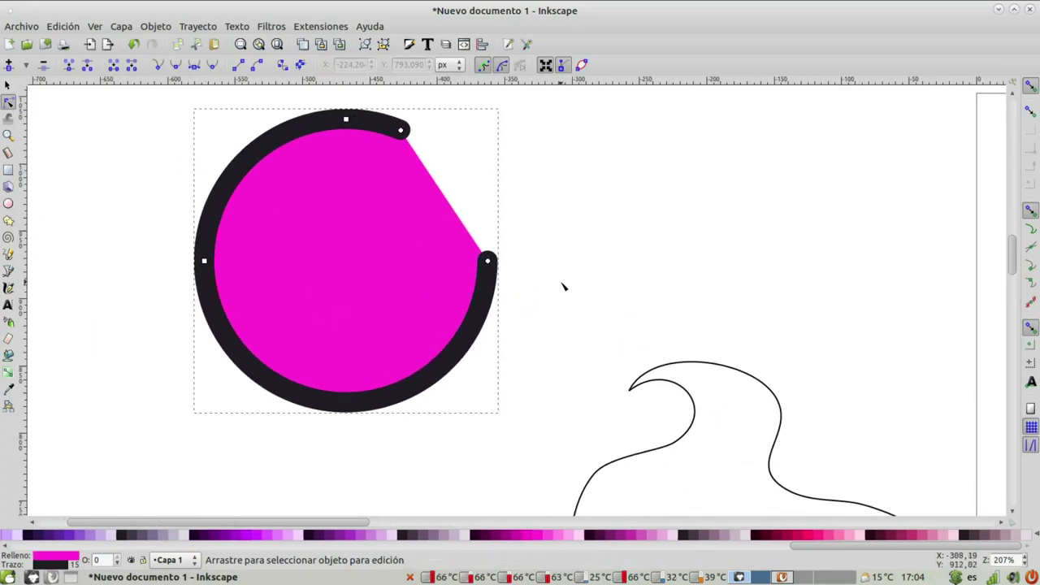
left_click(200, 28)
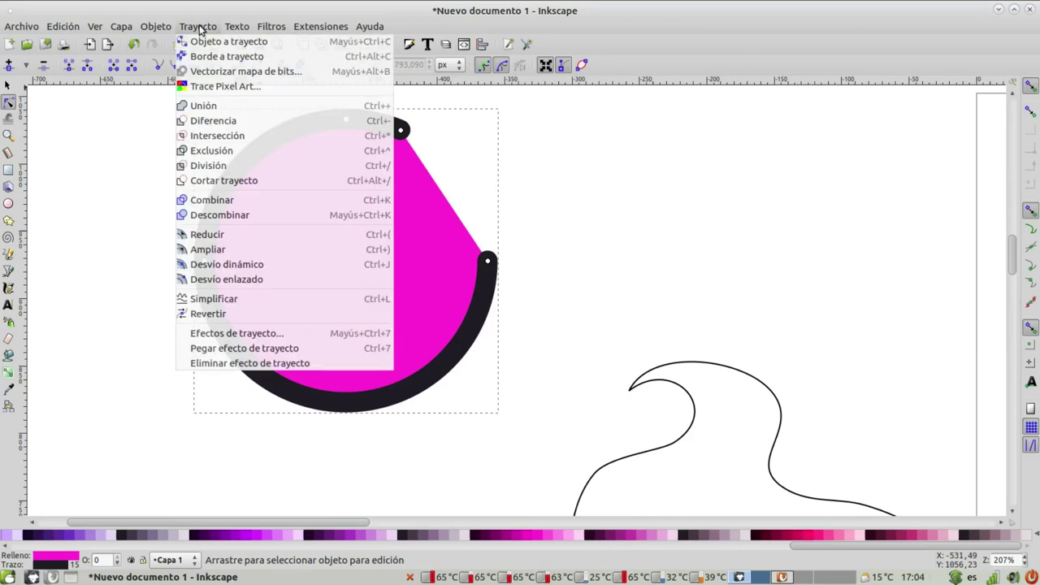
left_click(208, 41)
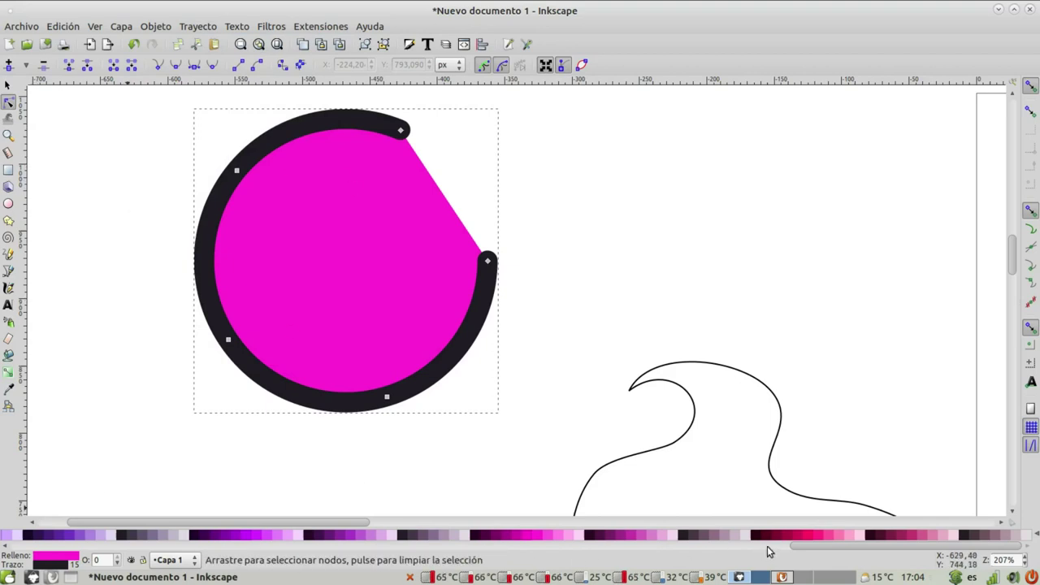
left_click_drag(804, 545, 8, 546)
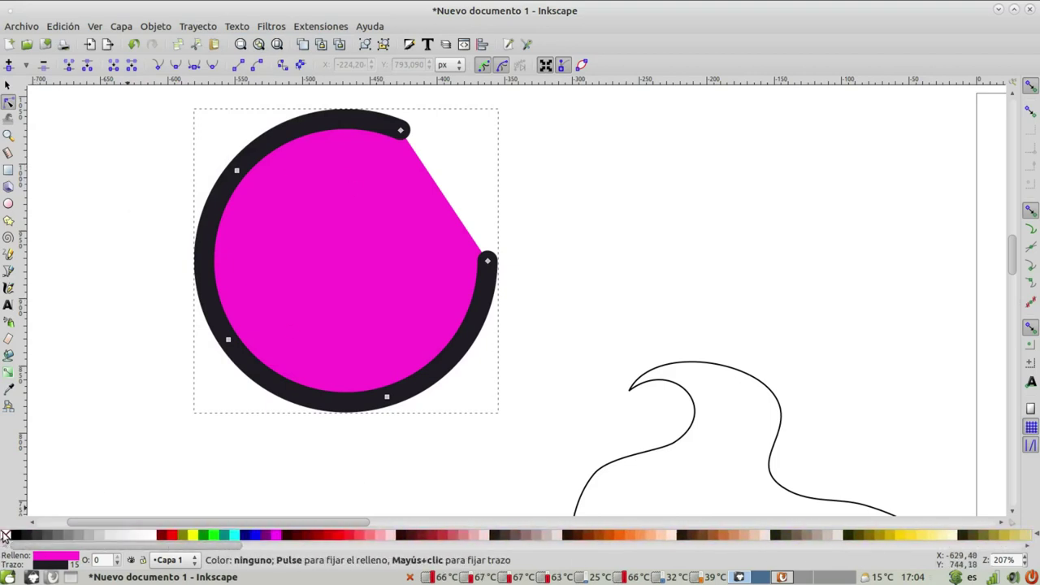
left_click(4, 536)
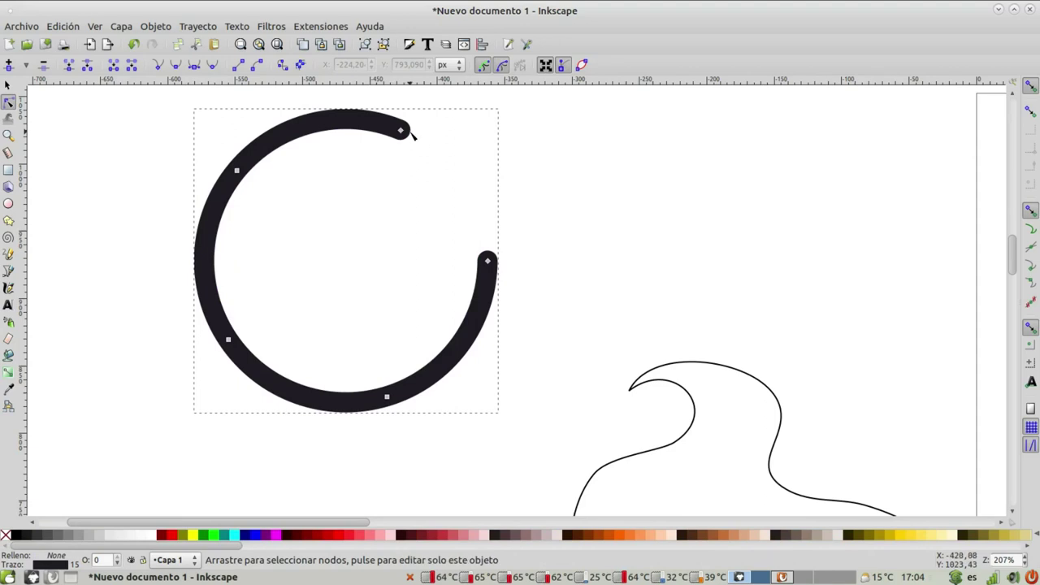
Step: Drag the arc's end nodes and curves so its two open ends meet
left_click_drag(402, 131, 499, 197)
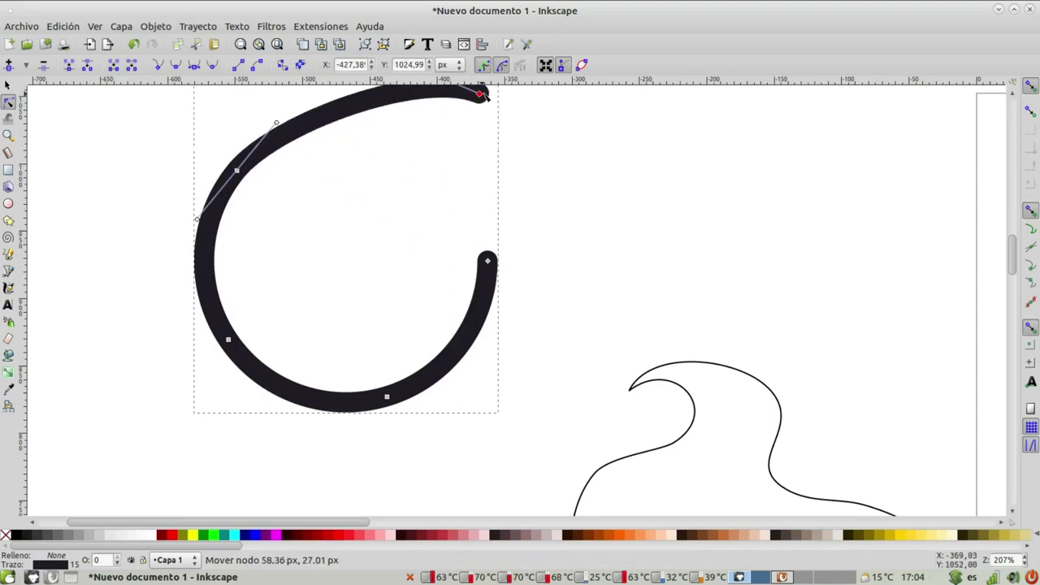
mouse_move(275, 123)
left_mouse_down()
mouse_move(320, 250)
mouse_move(337, 225)
mouse_move(332, 260)
left_mouse_up()
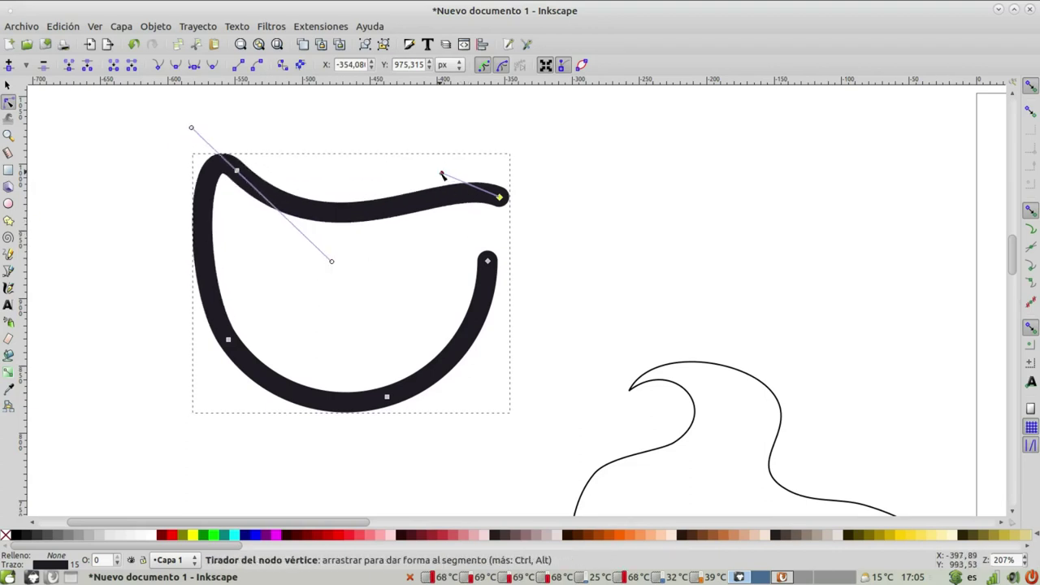
left_click_drag(441, 173, 470, 110)
left_click_drag(499, 197, 476, 223)
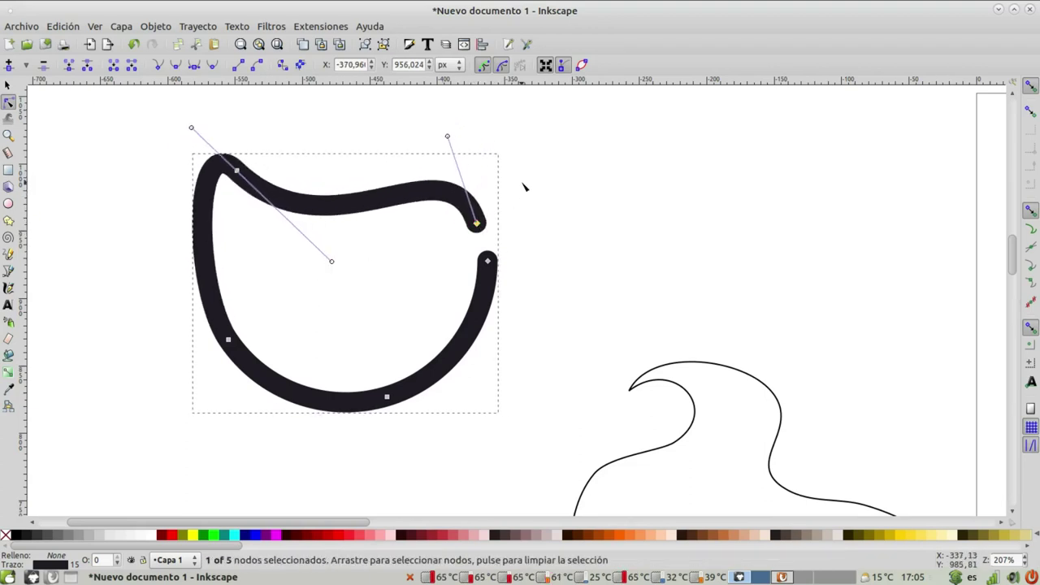
Step: Join the two end nodes, make the joint auto-smooth, and tweak the loop's right side
left_click_drag(527, 190, 457, 292)
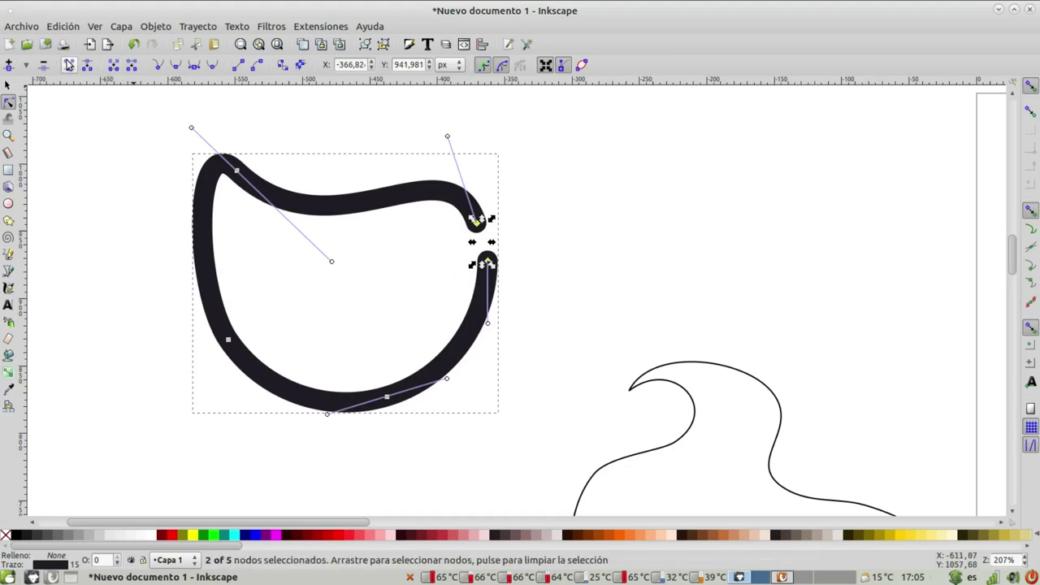
left_click(69, 65)
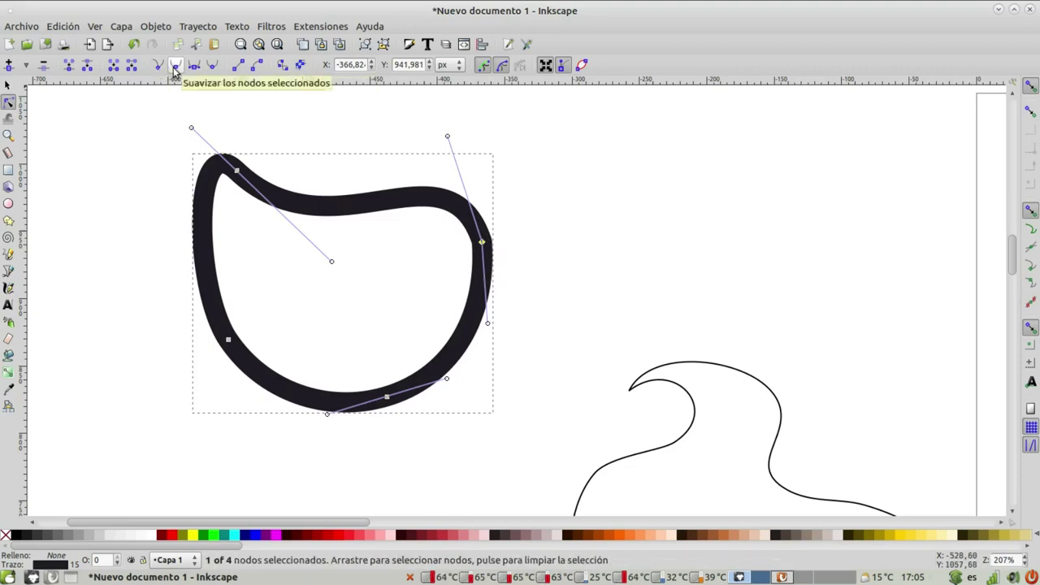
left_click(213, 69)
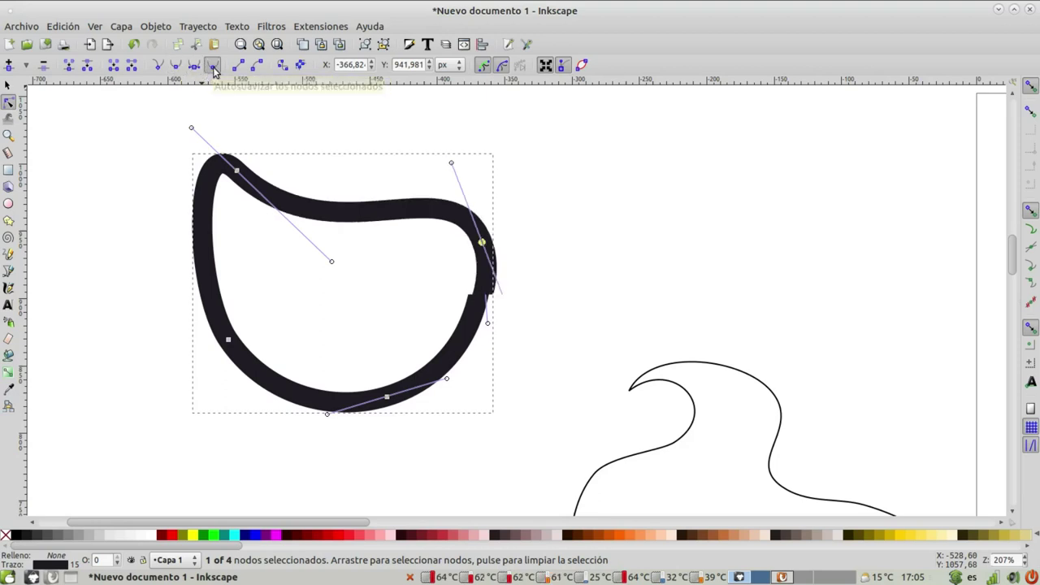
mouse_move(506, 302)
left_mouse_down()
mouse_move(509, 323)
mouse_move(499, 314)
left_mouse_up()
left_click(366, 263)
Step: Select the wavy shape and fill it with peach from the palette
scroll(386, 276, "down", 4)
scroll(387, 276, "right", 2)
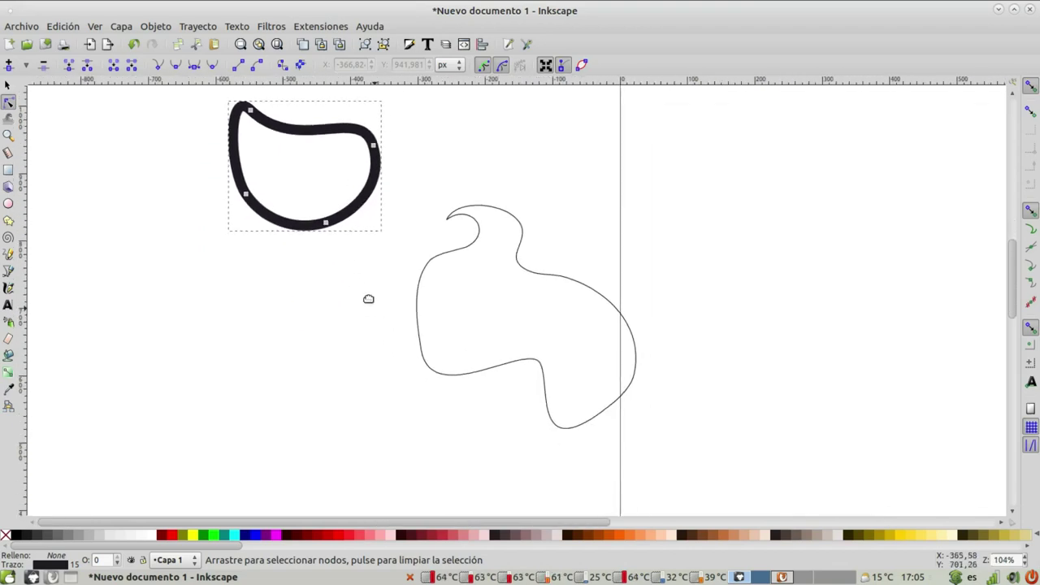
left_click(434, 236)
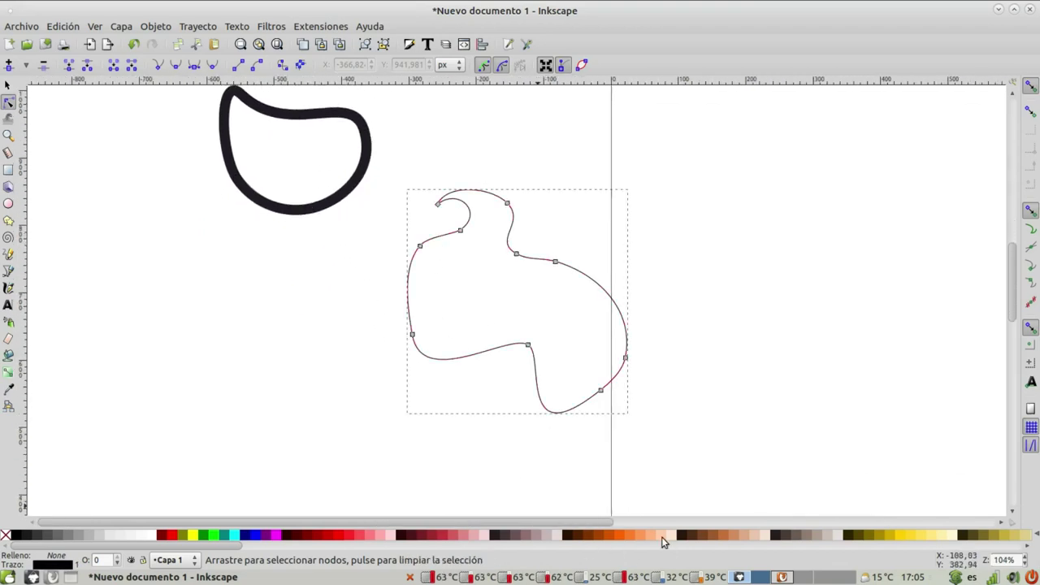
left_click(660, 534)
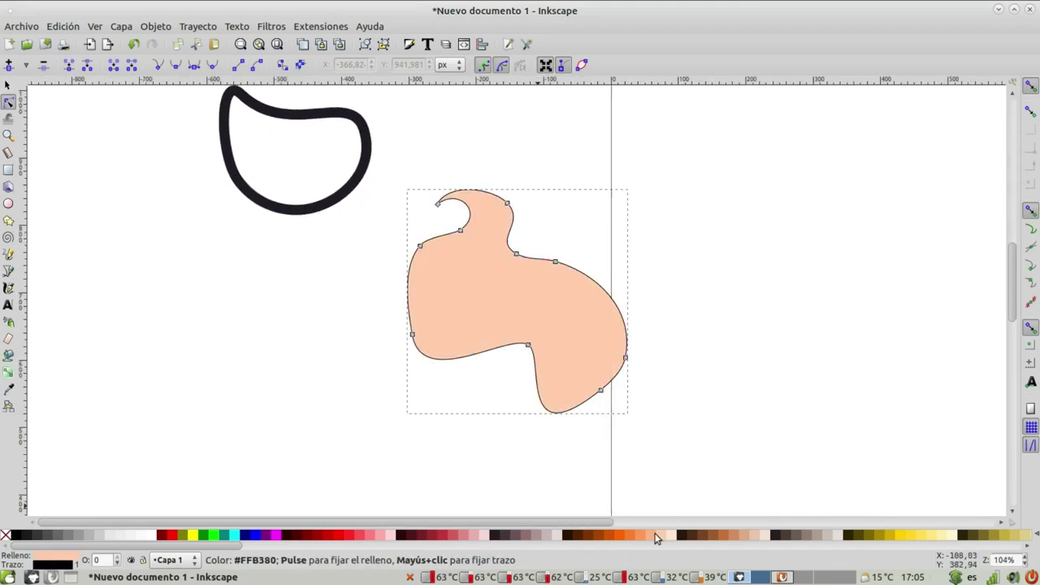
Step: Open Color de trazo in Fill and Stroke and show the Rueda colour wheel
left_click(52, 566)
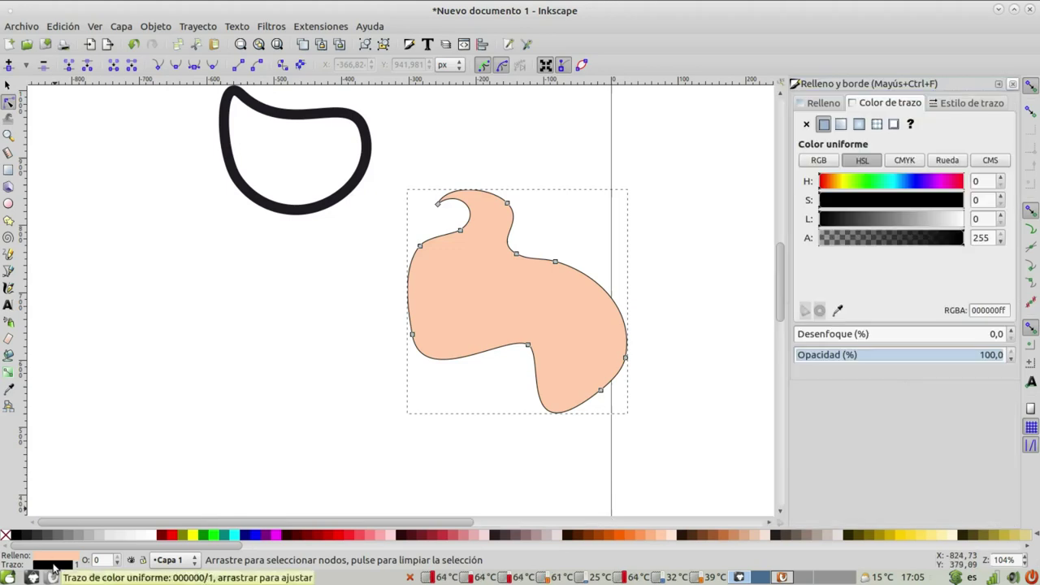
scroll(431, 317, "right", 3)
scroll(431, 317, "up", 1)
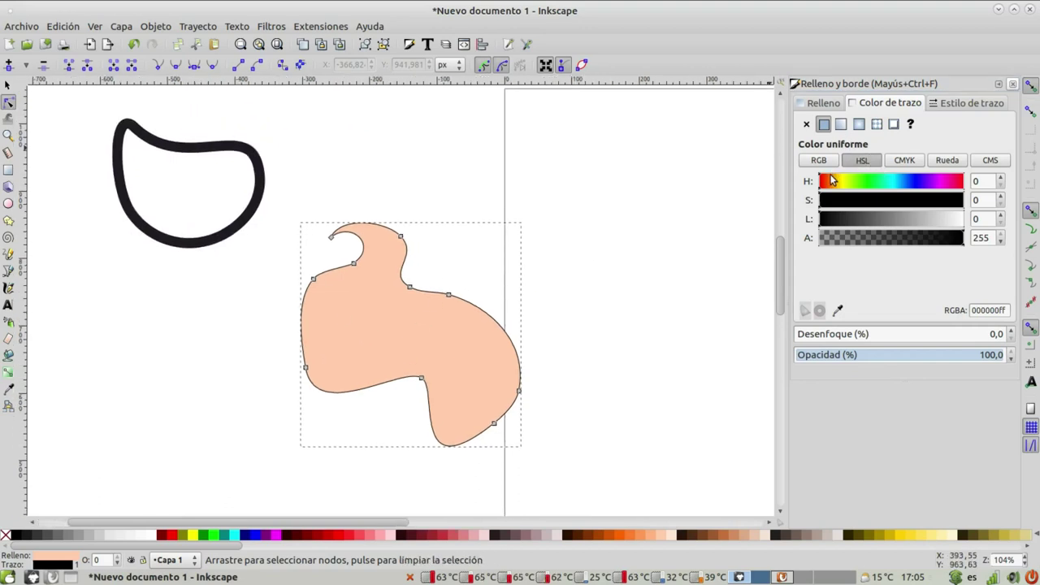
left_click(943, 162)
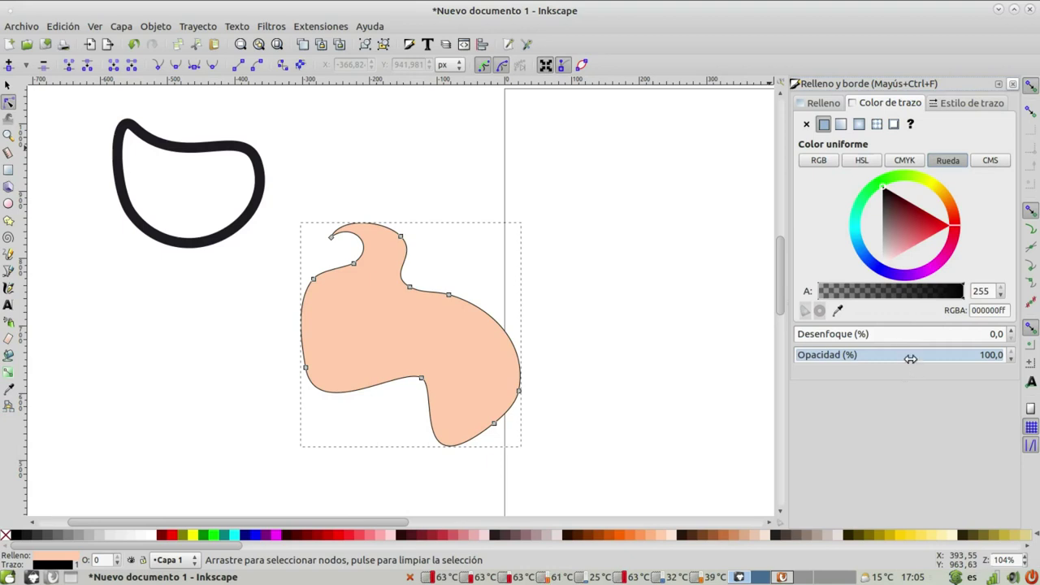
left_click_drag(911, 381, 911, 536)
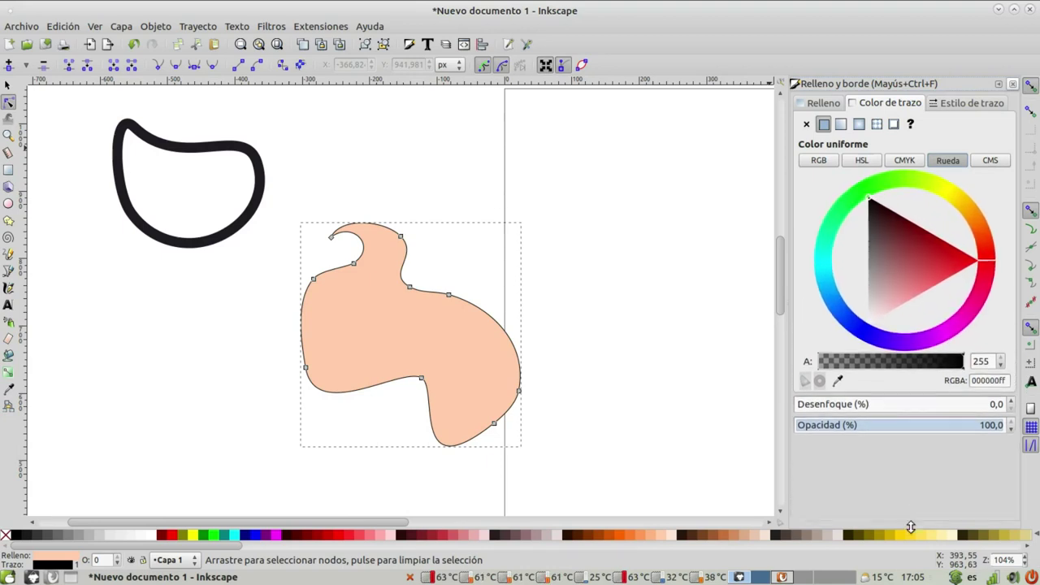
left_click(809, 160)
left_click(860, 162)
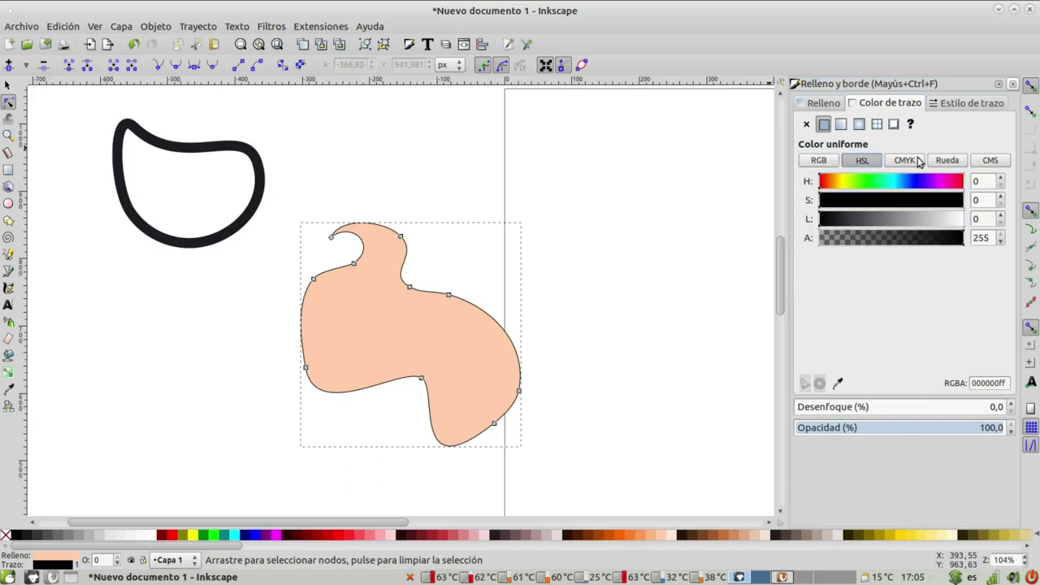
left_click(904, 161)
left_click(945, 161)
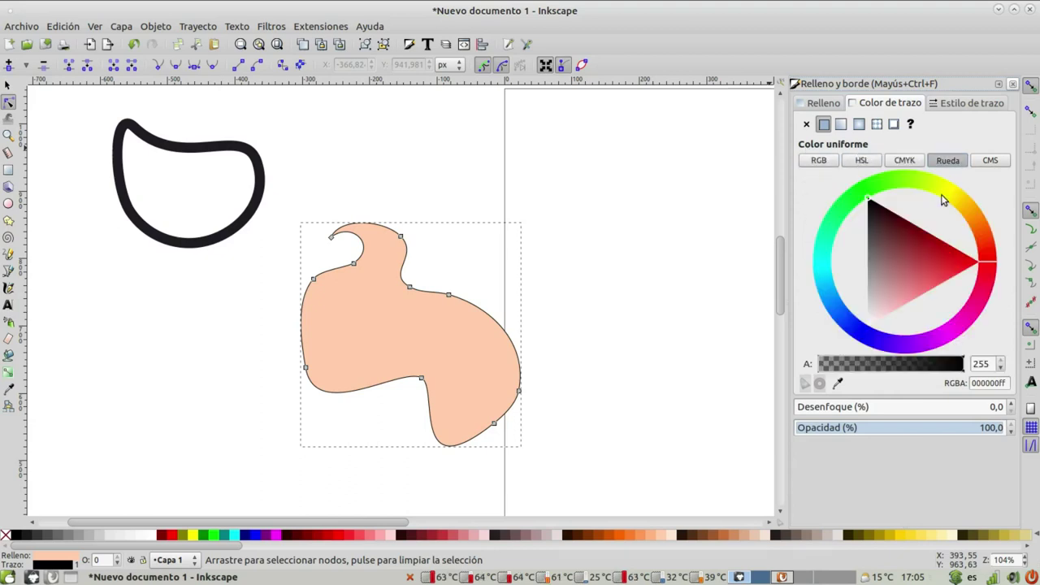
Step: Pick a deep blue outline colour, 3044afff, on the wheel
left_click(877, 187)
mouse_move(897, 243)
left_mouse_down()
mouse_move(883, 198)
mouse_move(952, 267)
mouse_move(879, 291)
mouse_move(889, 274)
mouse_move(878, 292)
mouse_move(889, 269)
mouse_move(947, 269)
mouse_move(917, 276)
left_mouse_up()
left_click(969, 315)
left_click(899, 251)
mouse_move(995, 282)
left_mouse_down()
mouse_move(971, 207)
mouse_move(850, 290)
mouse_move(852, 319)
left_mouse_up()
left_click(898, 280)
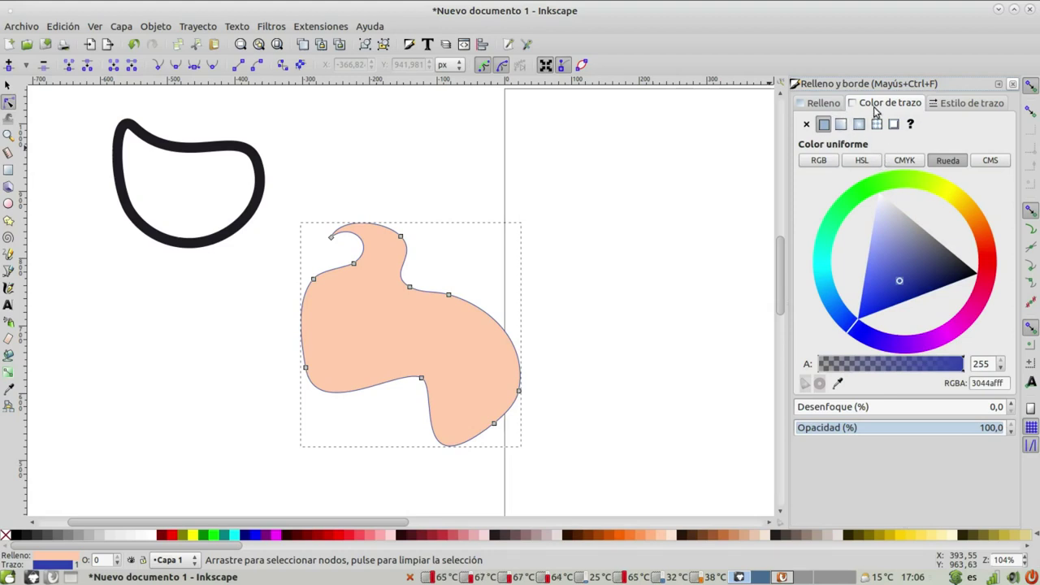
Step: Set the wavy shape's fill to light lavender c0b4e1ff on the colour wheel
left_click(824, 103)
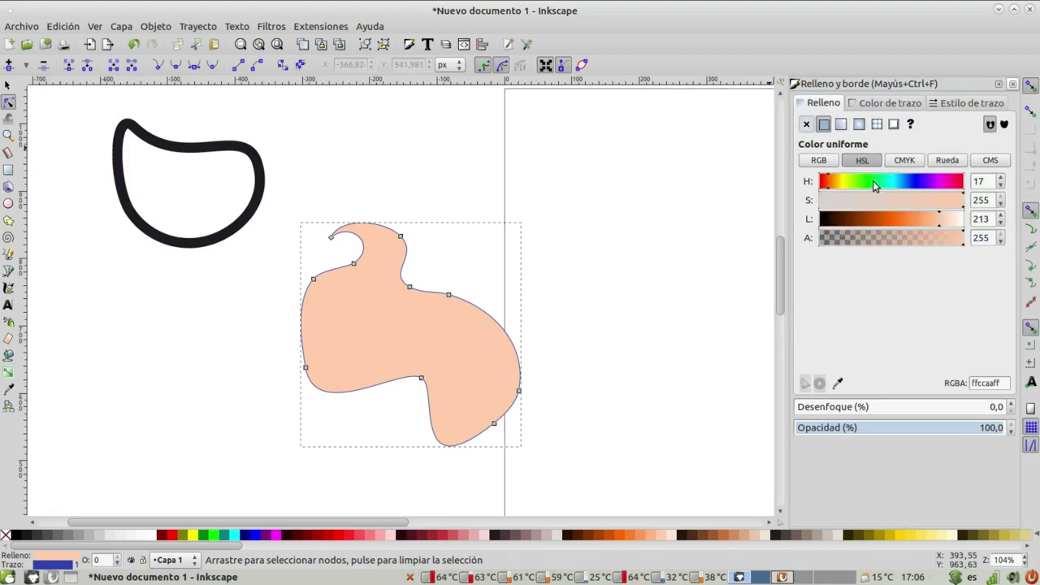
left_click(904, 160)
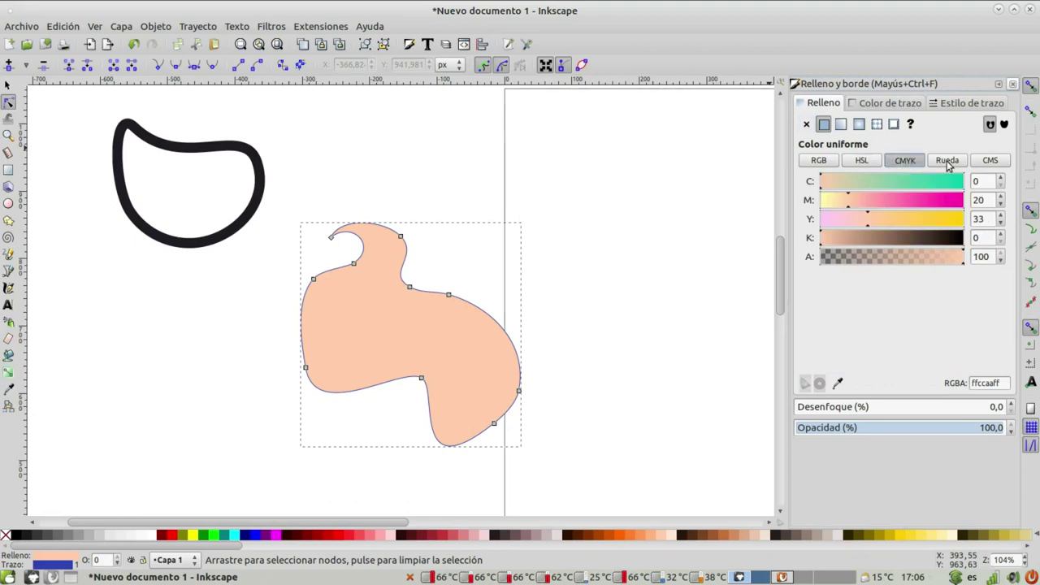
left_click(947, 160)
left_click_drag(906, 254, 915, 260)
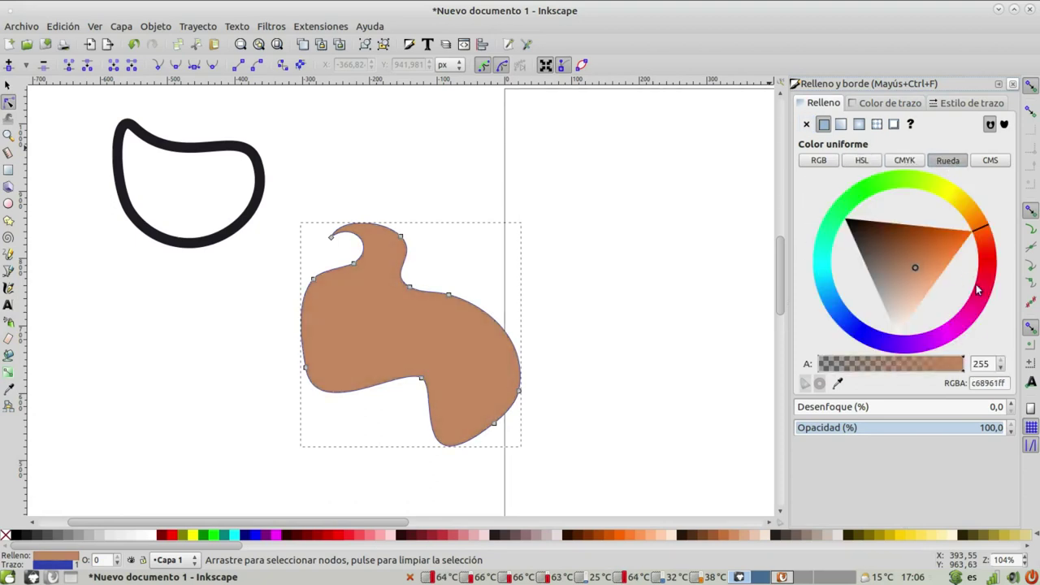
left_click_drag(977, 289, 969, 321)
left_click_drag(910, 262, 880, 273)
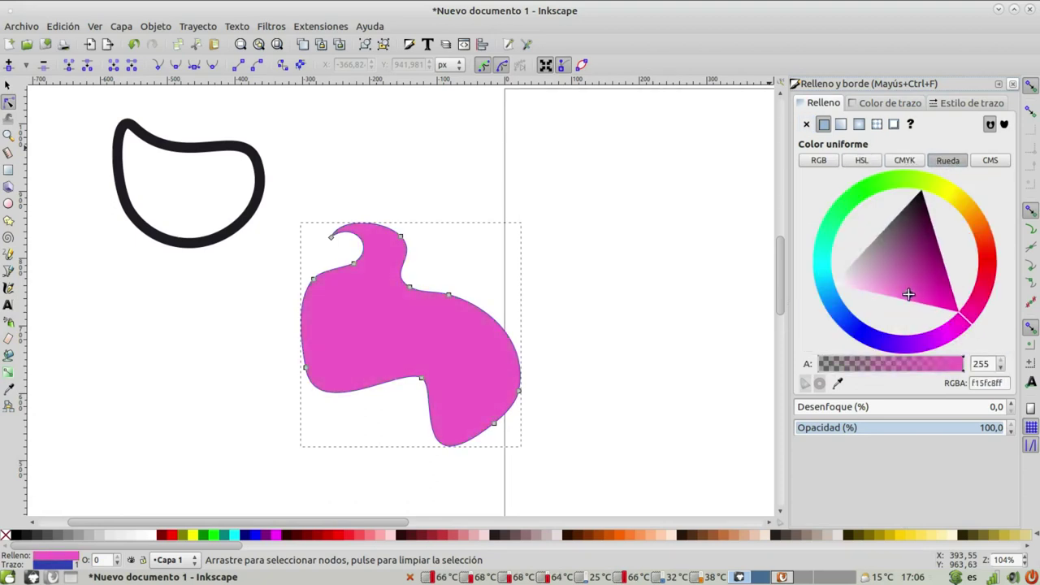
left_click_drag(891, 340, 872, 236)
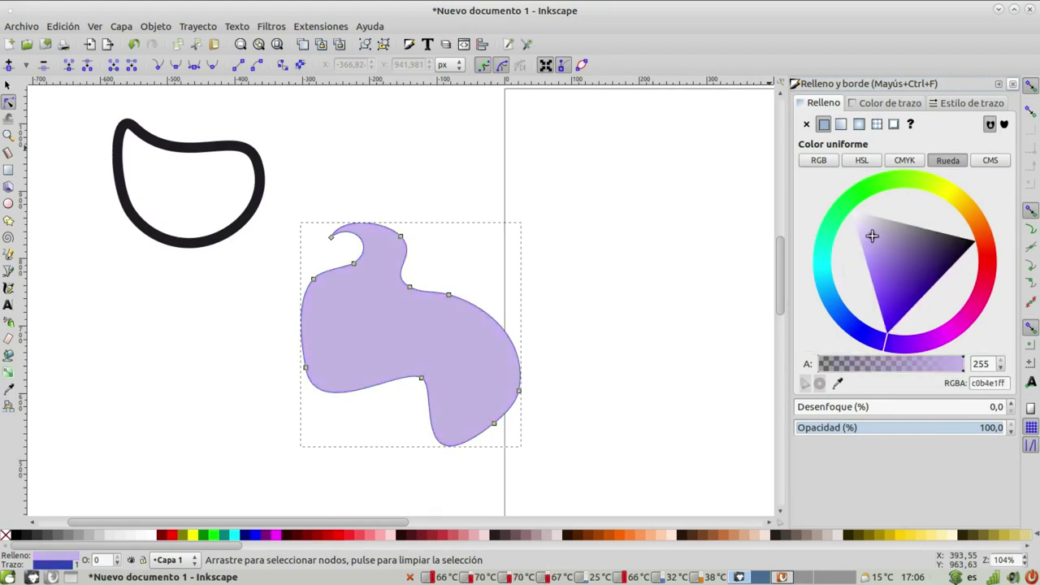
Step: Set the outline width (Ancho) to 5.9 px in Estilo de trazo
left_click(959, 106)
type("3,4")
key("Return")
scroll(920, 124, "up", 13)
scroll(921, 124, "up", 4)
scroll(921, 125, "up", 5)
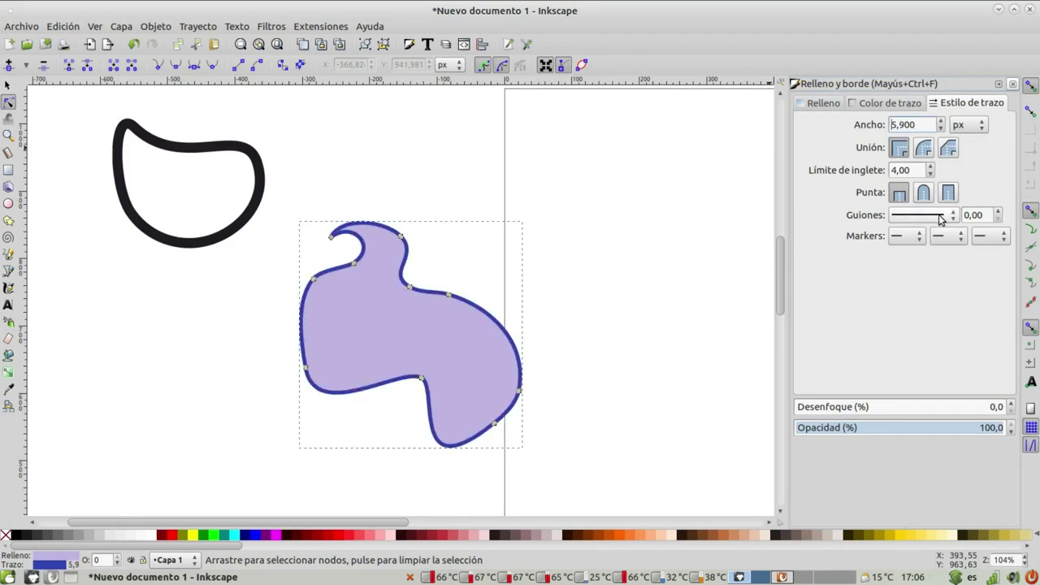
Step: Choose a dense dotted Guiones pattern for the outline and deselect the shape
left_click(940, 216)
left_click(932, 298)
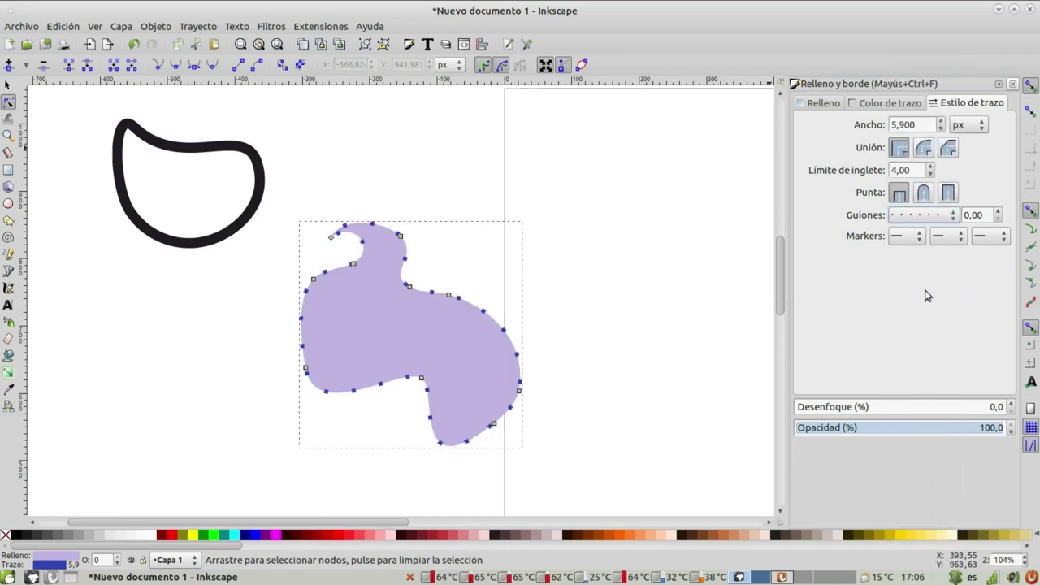
left_click(921, 218)
left_click(926, 168)
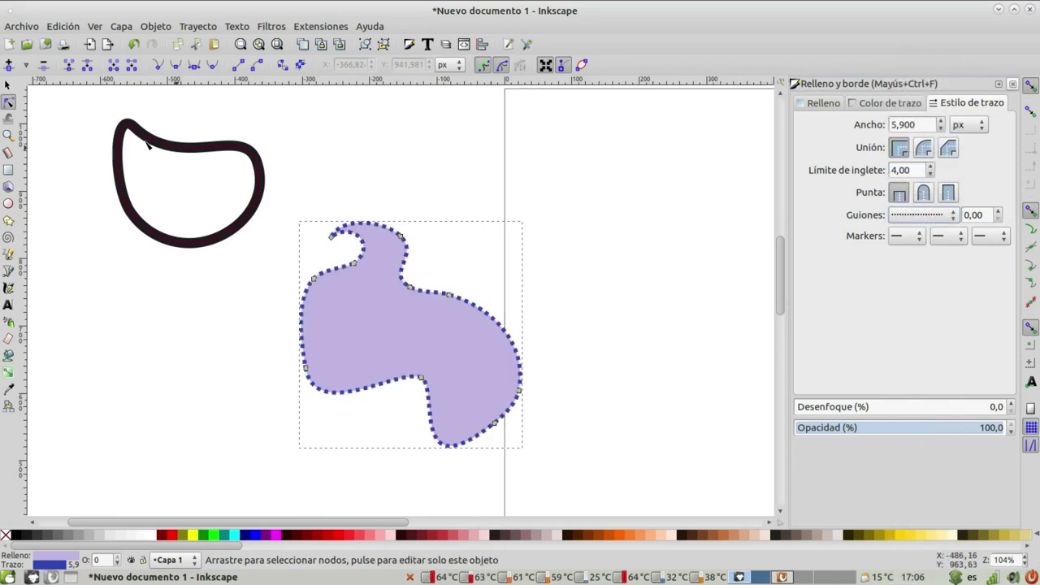
left_click(8, 84)
left_click(221, 395)
key("ctrl+Left")
key("ctrl+Left")
key("ctrl+Left")
key("ctrl+Down")
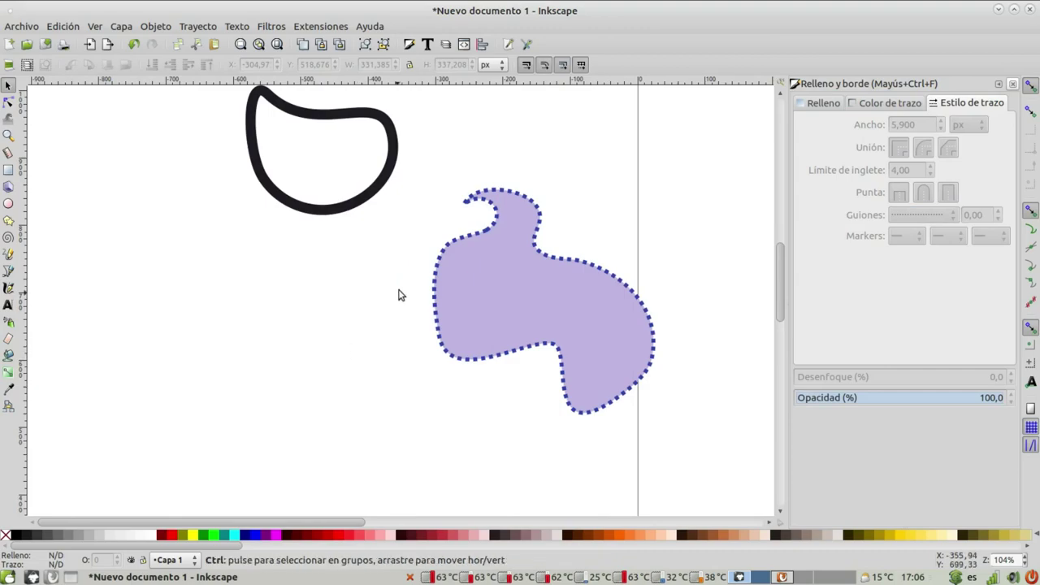